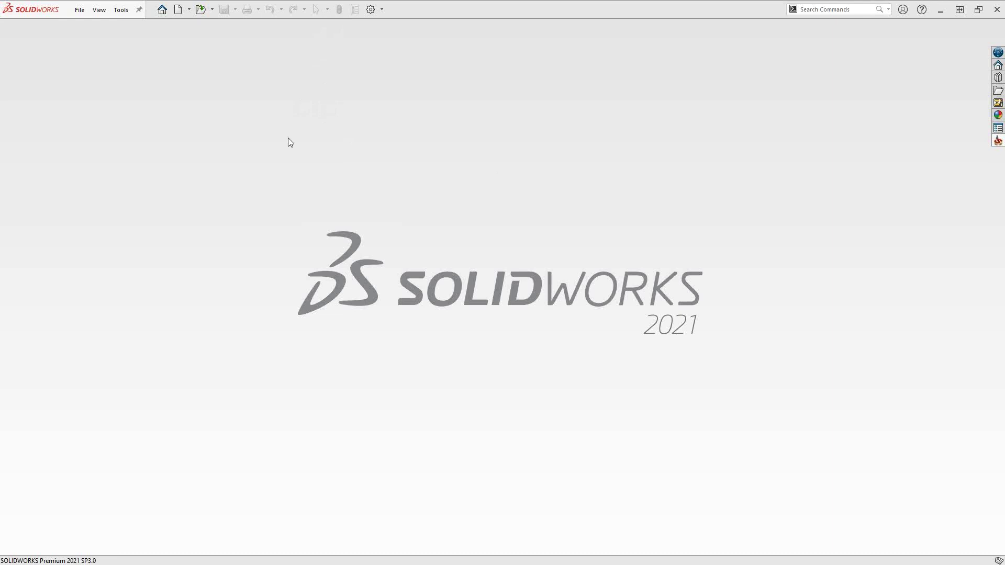
# Create a new SolidCAM ToolKit tool components library, ToolsComponents_1.tlv, from the Tools menu
pyautogui.click(123, 9)
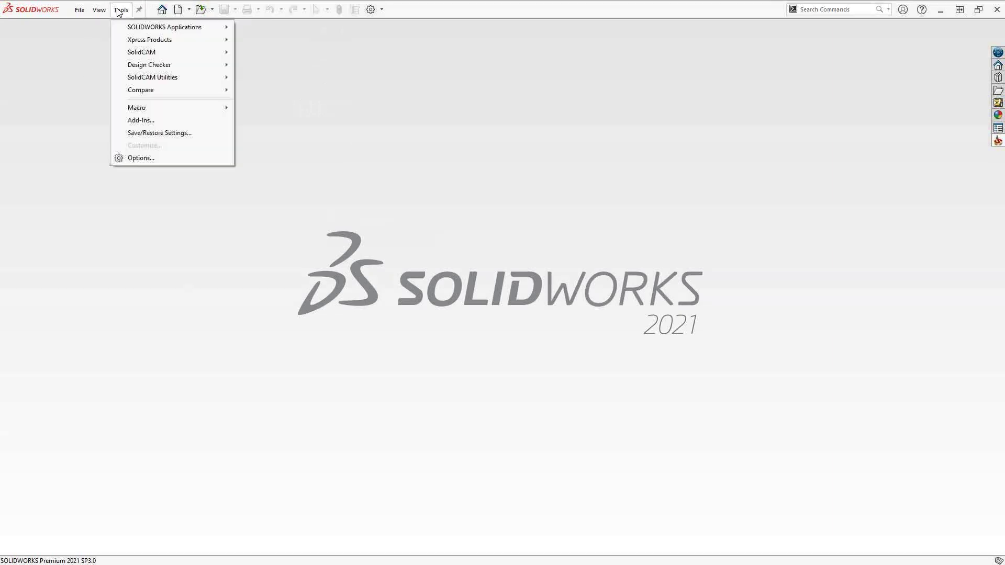
pyautogui.moveTo(163, 58)
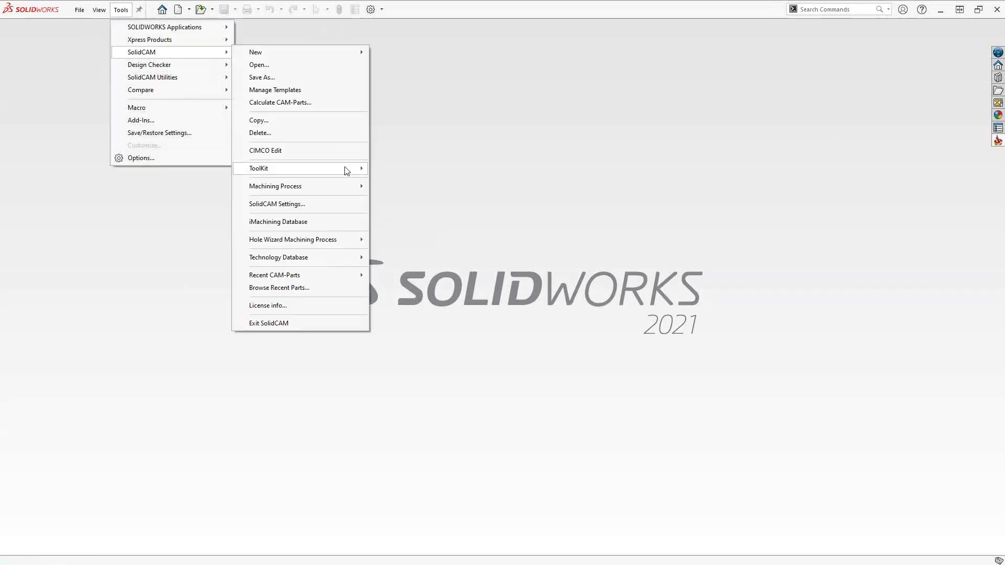
pyautogui.moveTo(346, 170)
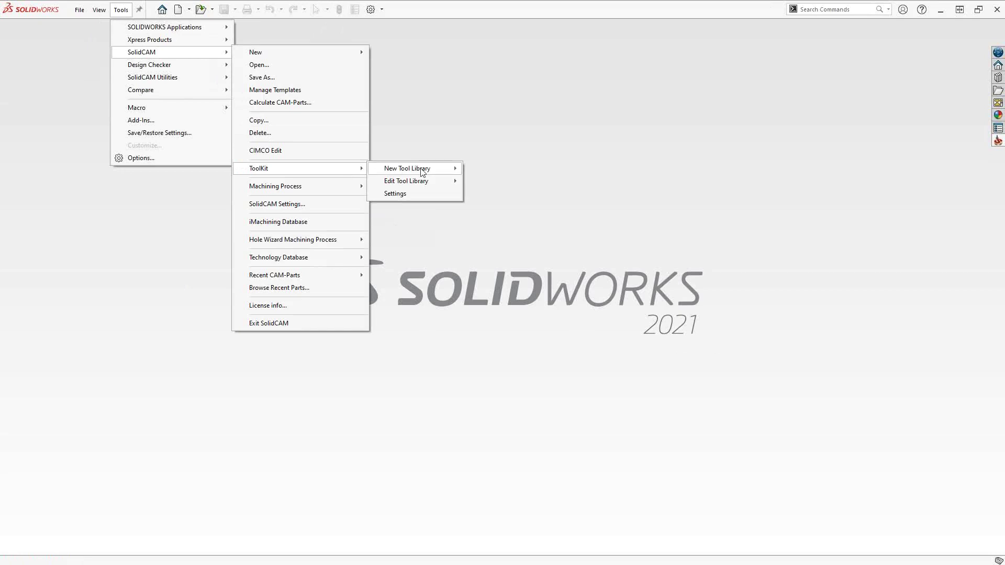
pyautogui.moveTo(423, 173)
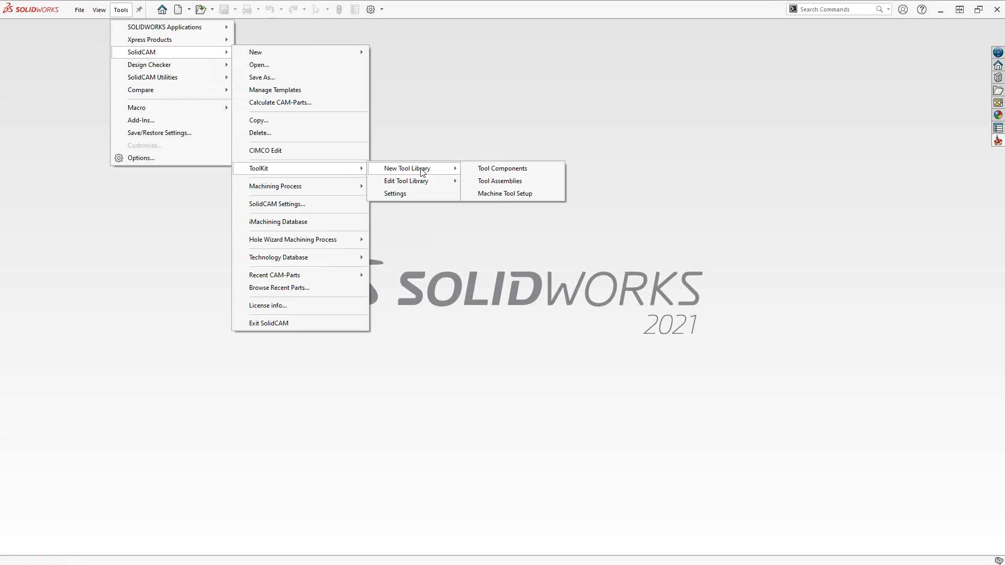
pyautogui.click(487, 168)
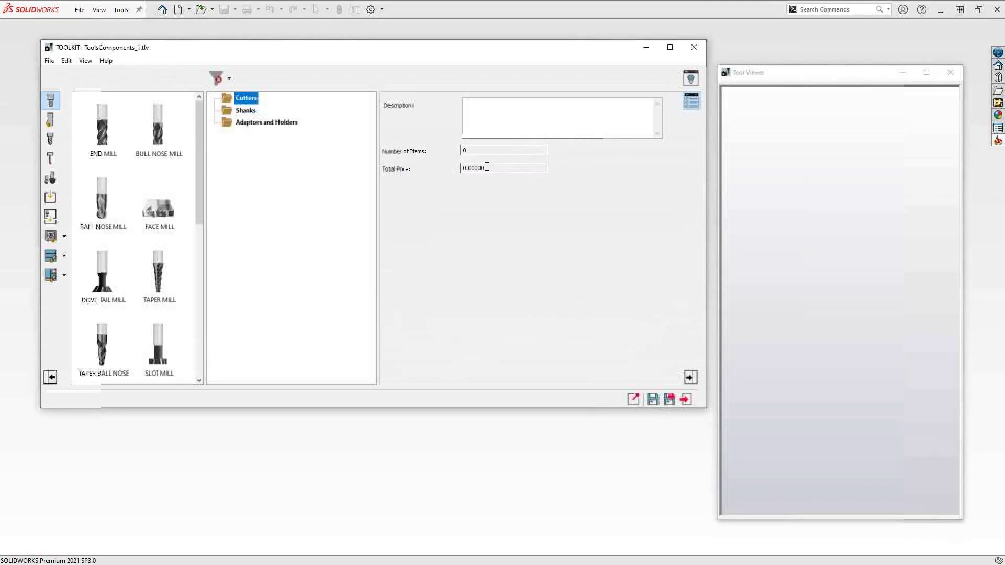
# Add a Profile turning insert (CAAA 110, C 80deg shape) to the Cutters folder
pyautogui.click(51, 121)
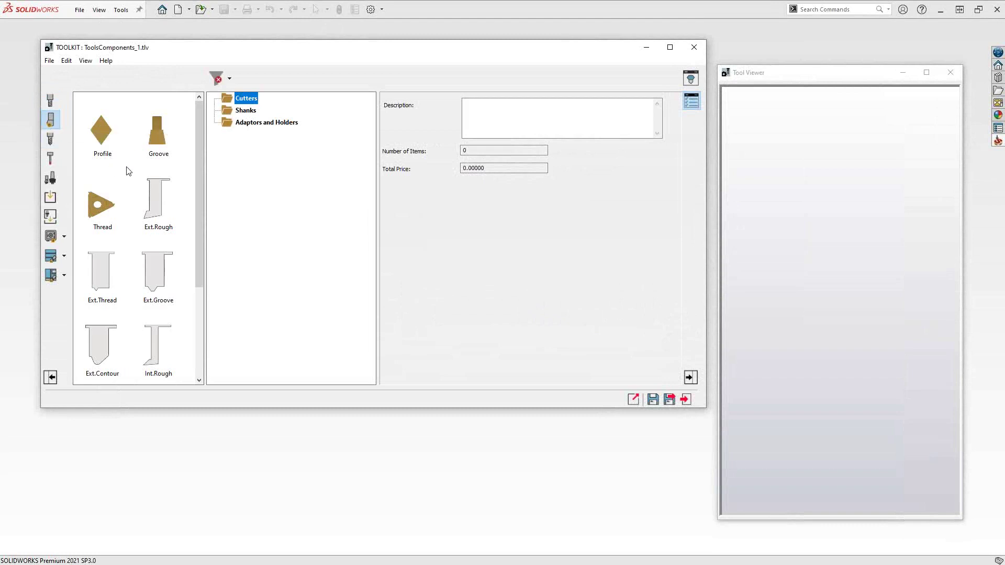
pyautogui.scroll(-2, 131, 194)
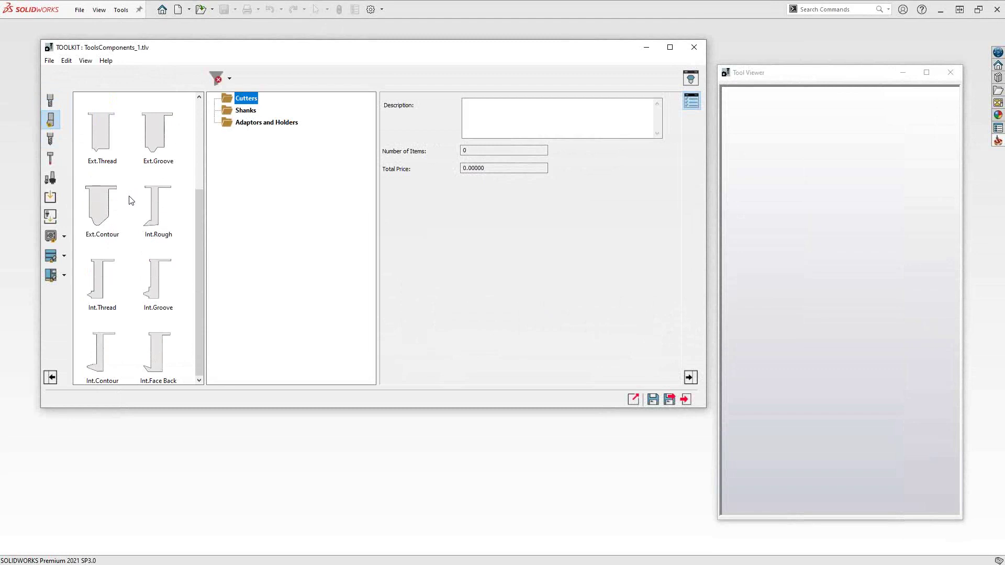
pyautogui.scroll(2, 144, 225)
pyautogui.scroll(-2, 148, 224)
pyautogui.scroll(2, 123, 232)
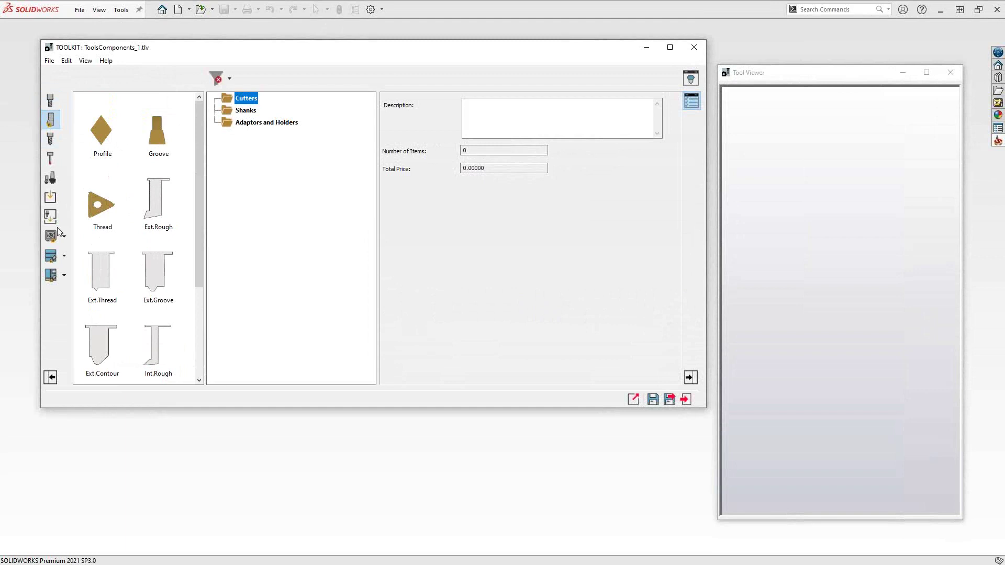
pyautogui.moveTo(101, 131); pyautogui.dragTo(236, 102)
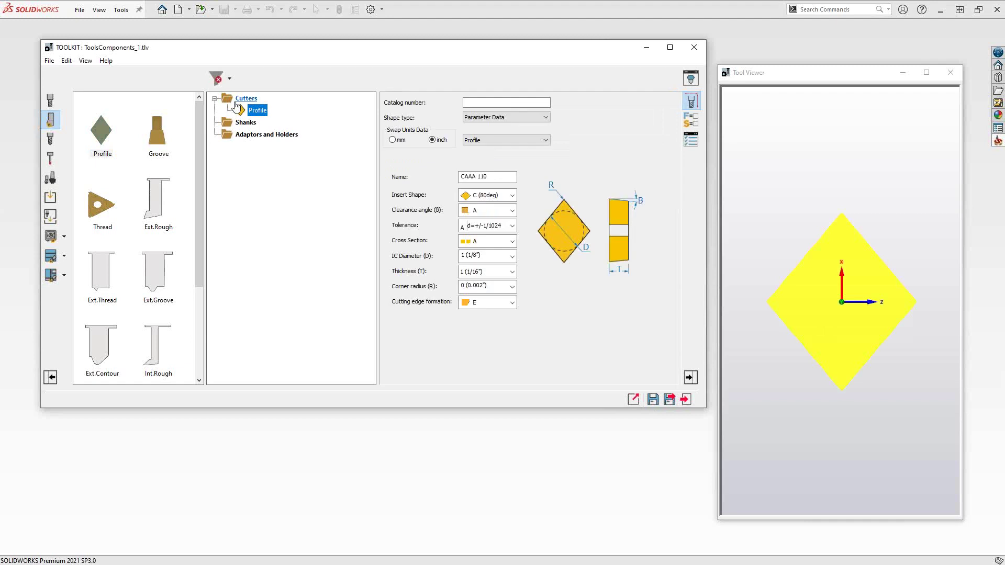
# Add a straight Square Shank (C clamping, L 95deg lead) to Shanks, then redisplay the insert shapes
pyautogui.click(57, 183)
pyautogui.moveTo(155, 125); pyautogui.dragTo(227, 167)
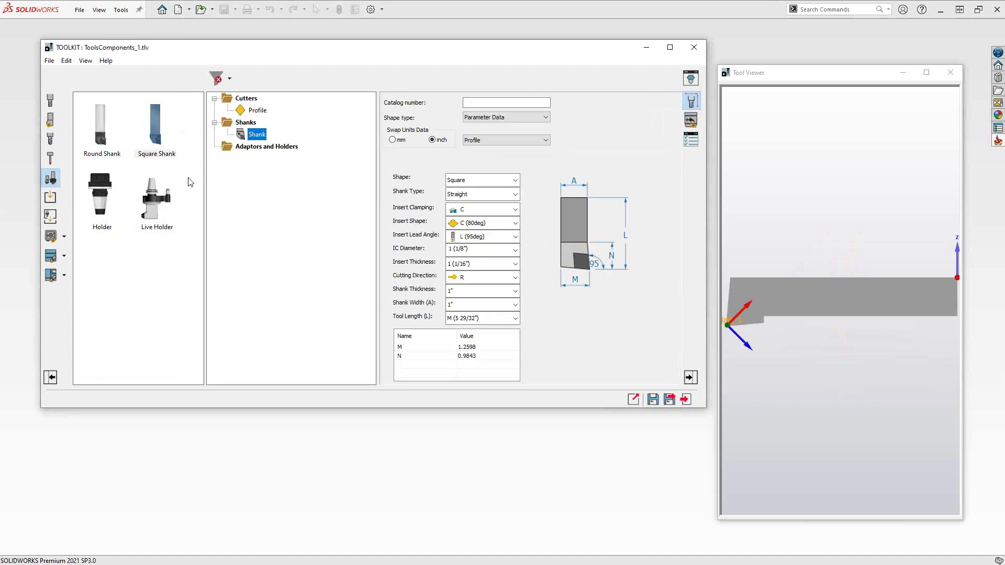
pyautogui.click(51, 120)
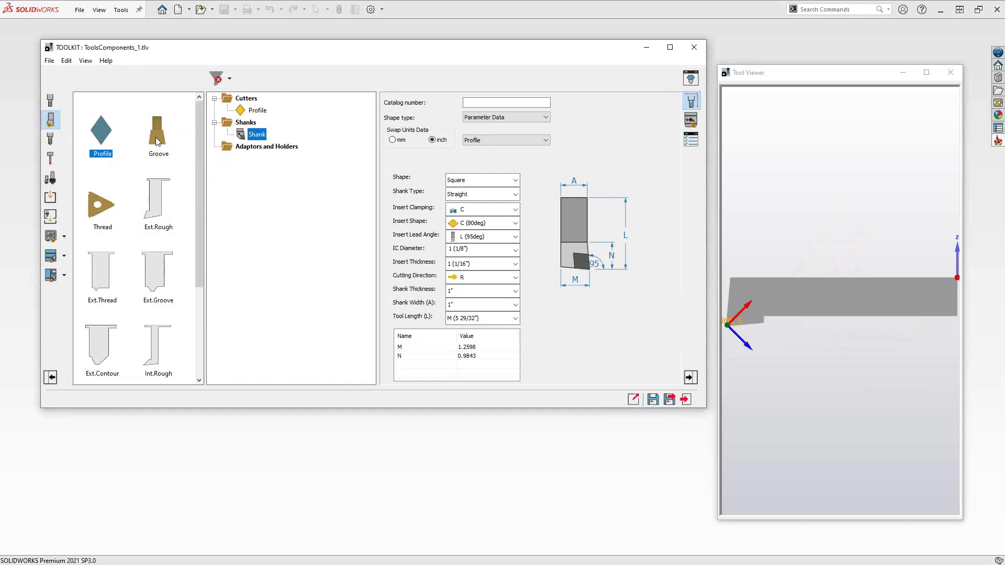
pyautogui.scroll(-3, 130, 243)
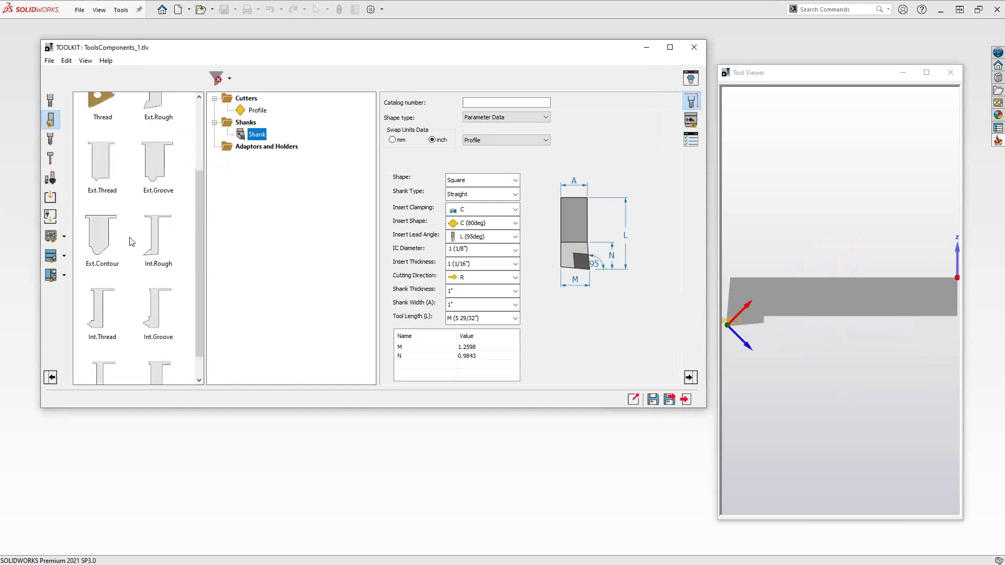
pyautogui.scroll(3, 130, 243)
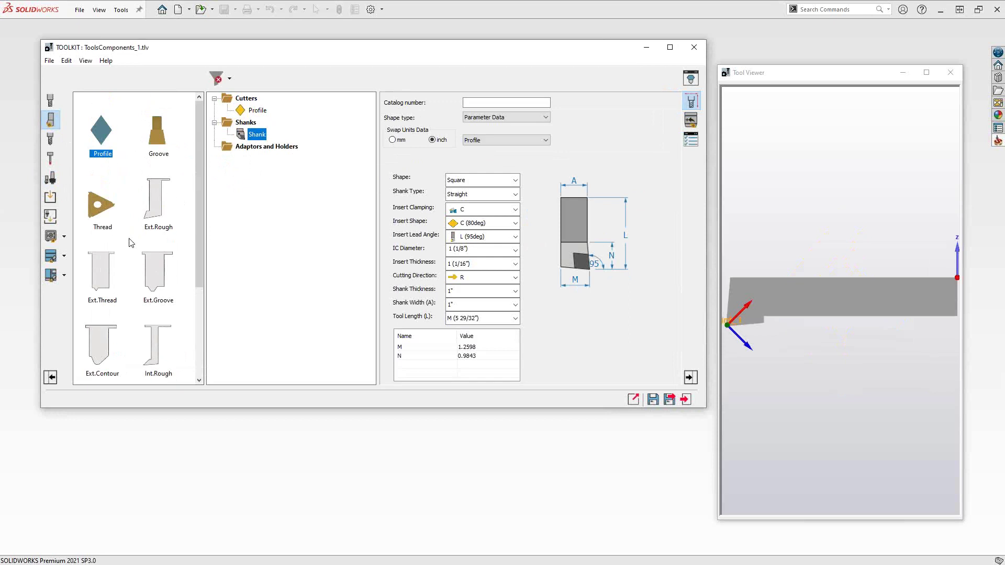
# Preview the insert as an Ext.Rough cutter, then change it back to Profile
pyautogui.click(259, 112)
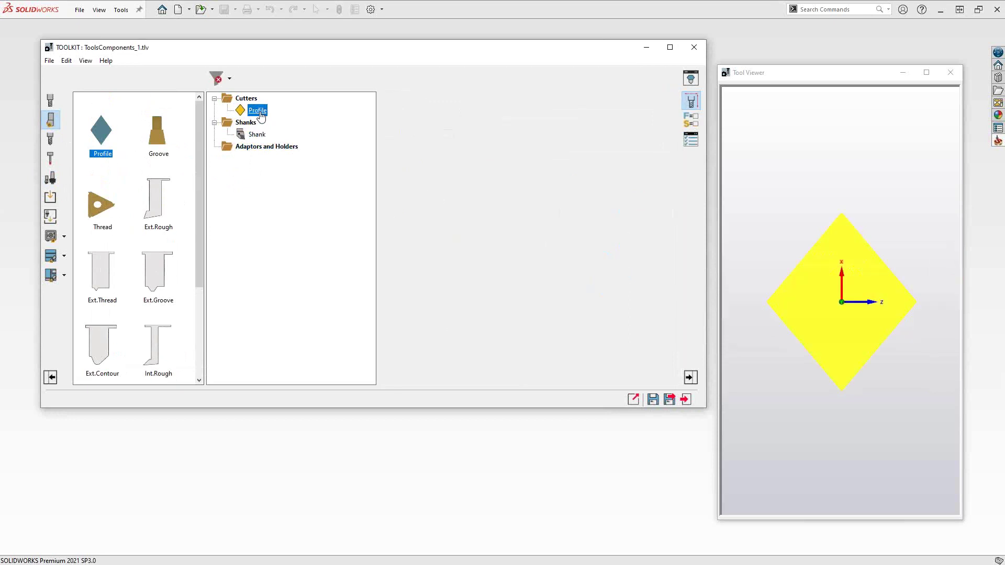
pyautogui.click(534, 140)
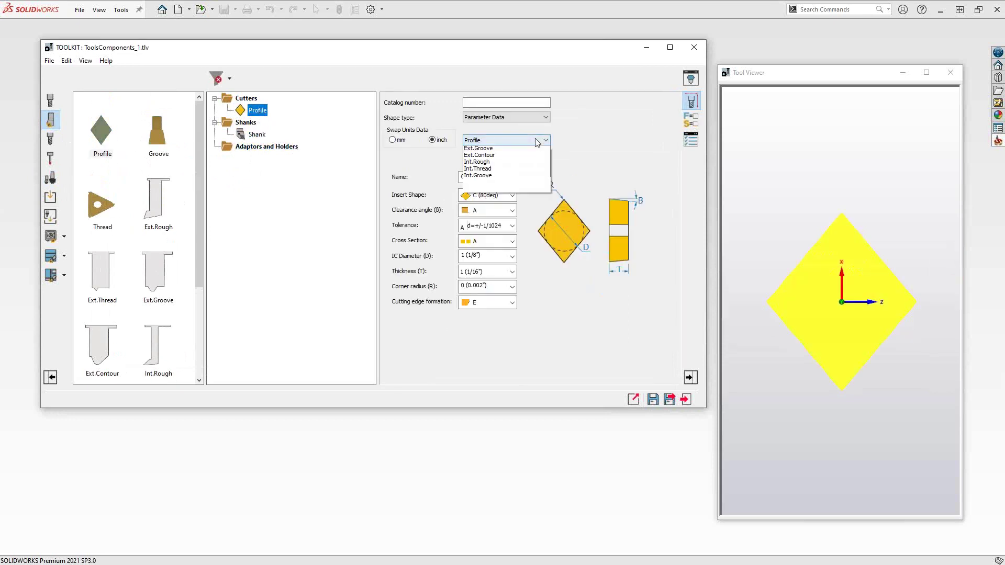
pyautogui.click(498, 172)
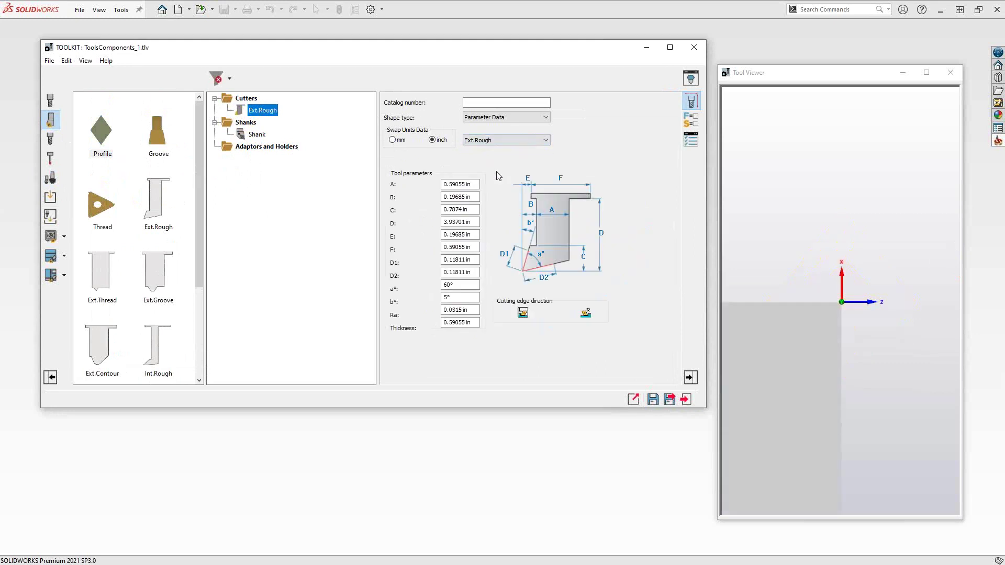
pyautogui.click(787, 253)
pyautogui.scroll(3, 871, 305)
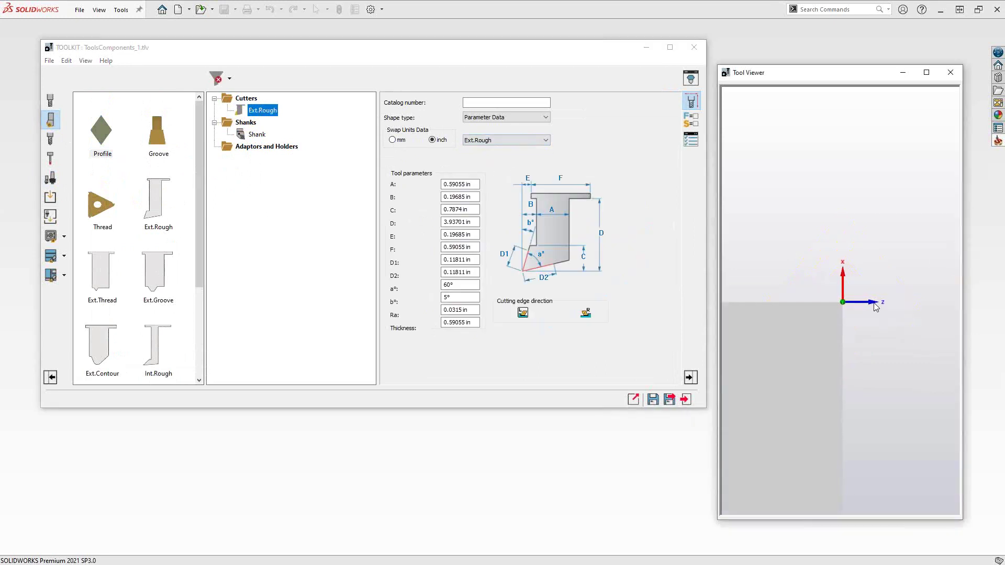
pyautogui.scroll(5, 867, 306)
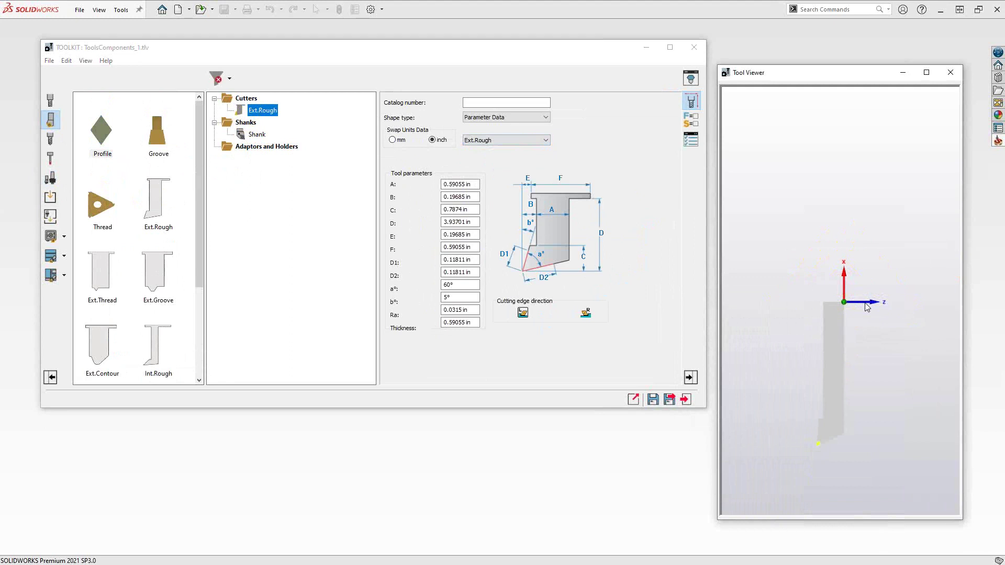
pyautogui.click(545, 140)
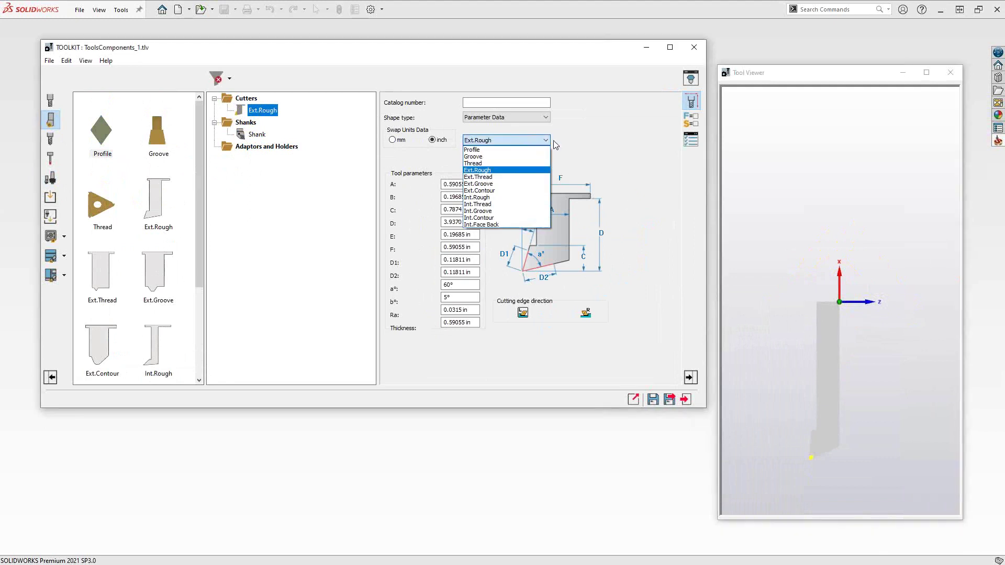
pyautogui.click(505, 149)
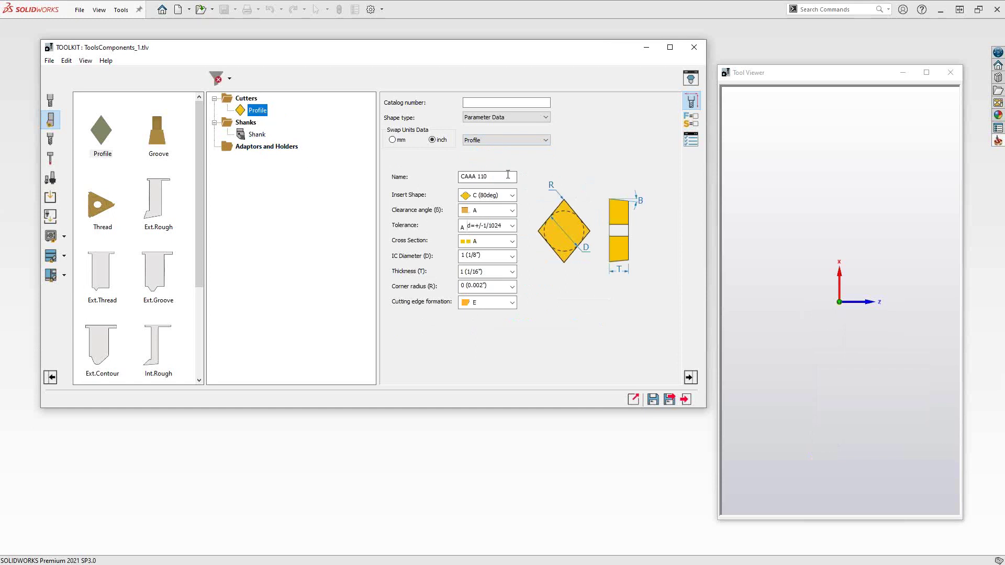
# Set the insert's clearance angle to N, tolerance class to M and cross section to G
pyautogui.click(511, 211)
pyautogui.scroll(-3, 481, 259)
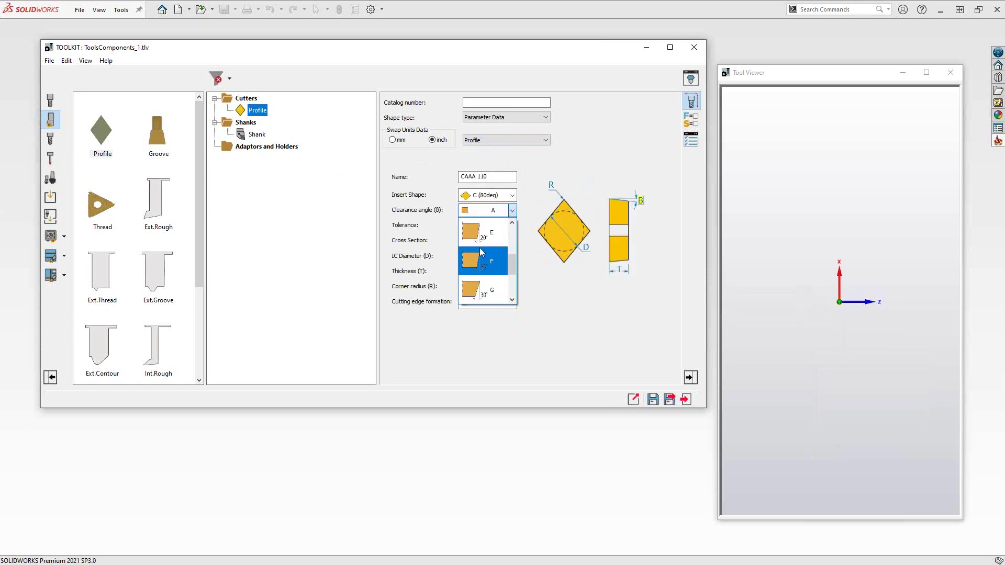
pyautogui.click(485, 268)
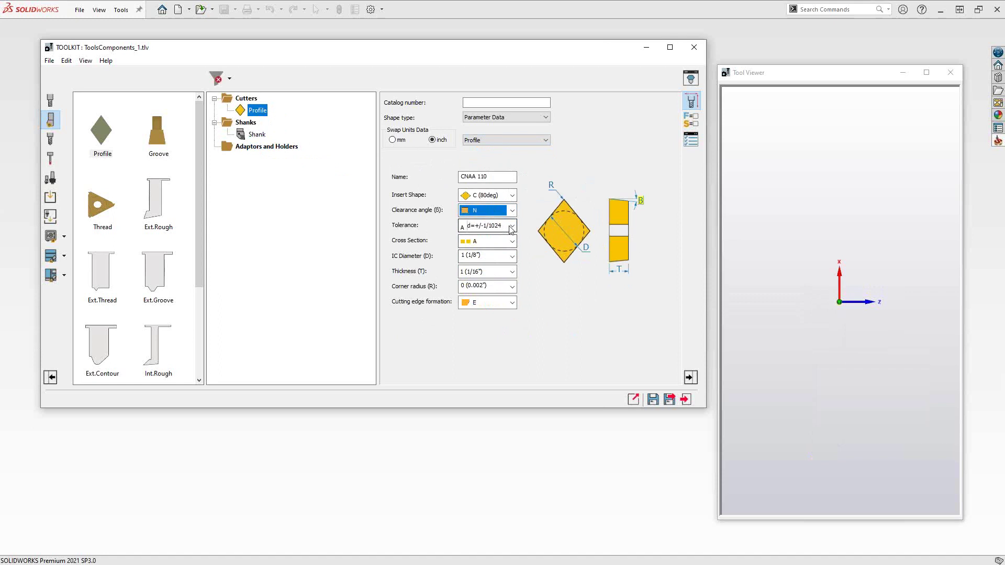
pyautogui.click(511, 225)
pyautogui.scroll(-2, 497, 256)
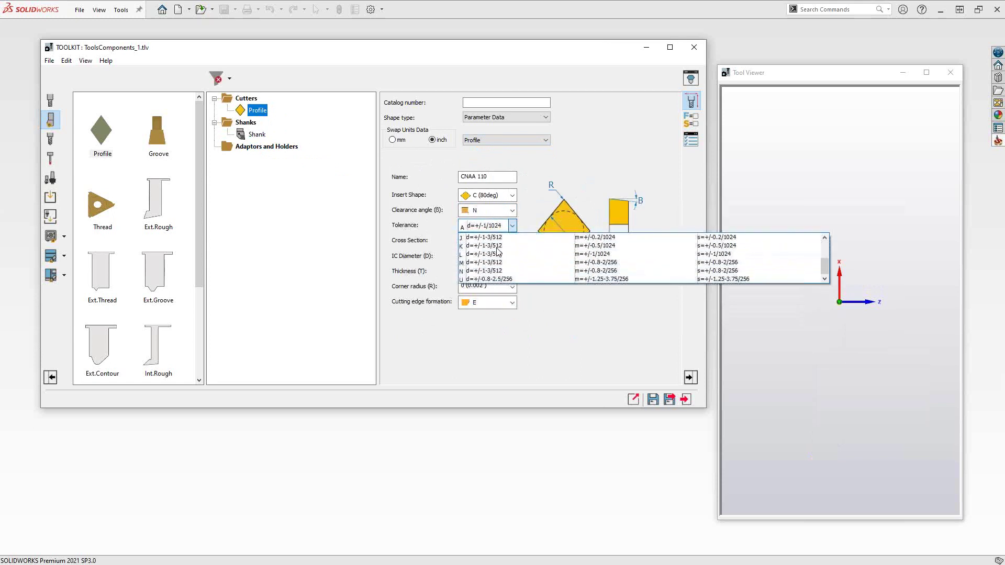
pyautogui.click(482, 257)
pyautogui.click(487, 241)
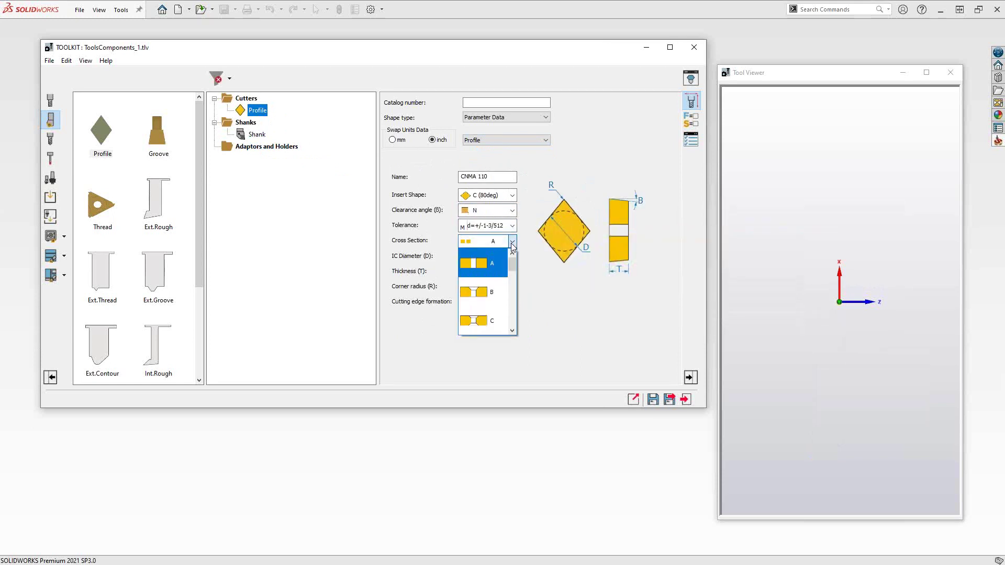
pyautogui.click(482, 316)
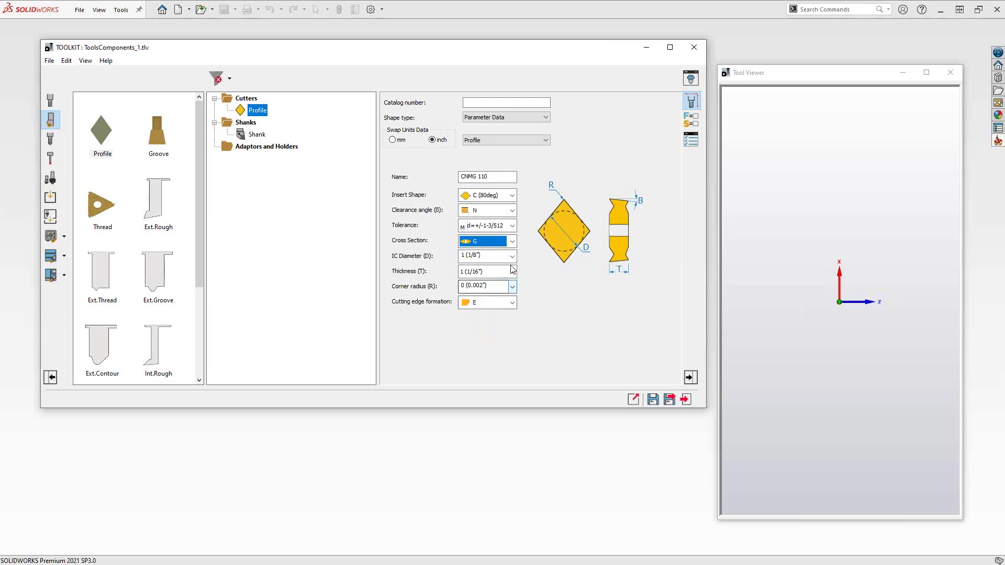
# Set IC diameter 4 (1/2"), thickness 3 (3/16") and corner radius 2 (1/32"), making CNMG 432
pyautogui.click(485, 256)
pyautogui.scroll(-1, 485, 293)
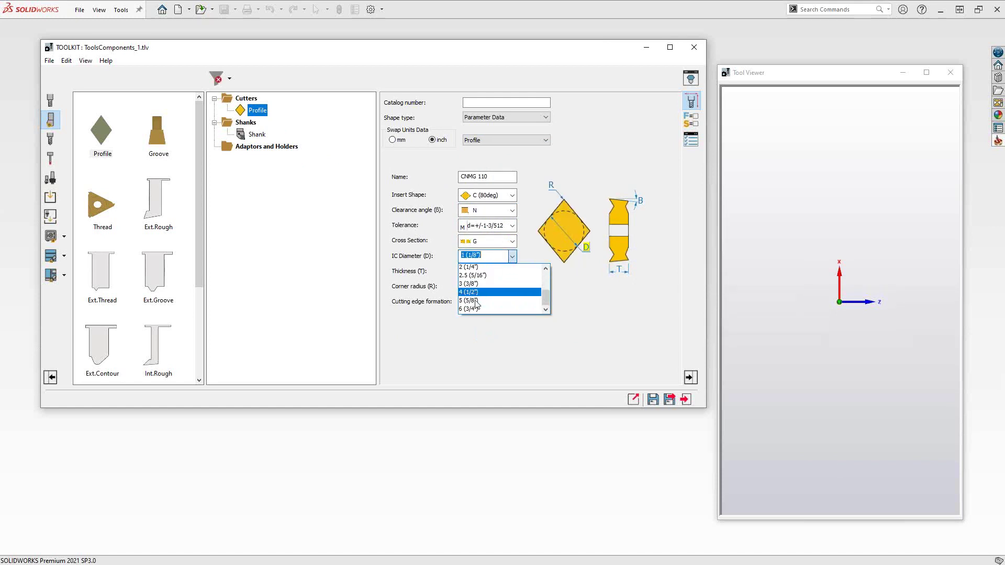
pyautogui.click(477, 301)
pyautogui.click(512, 271)
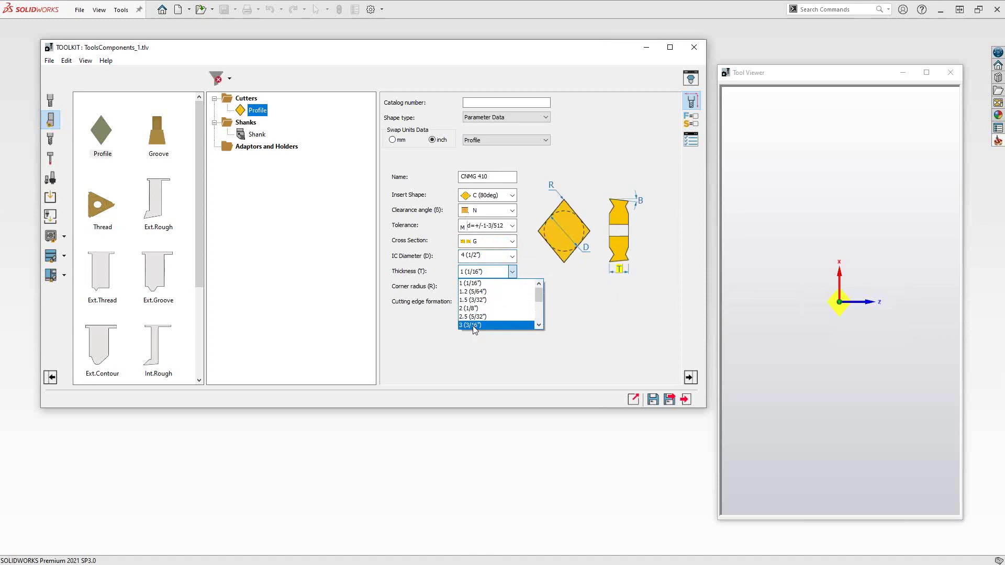
pyautogui.click(472, 325)
pyautogui.click(512, 286)
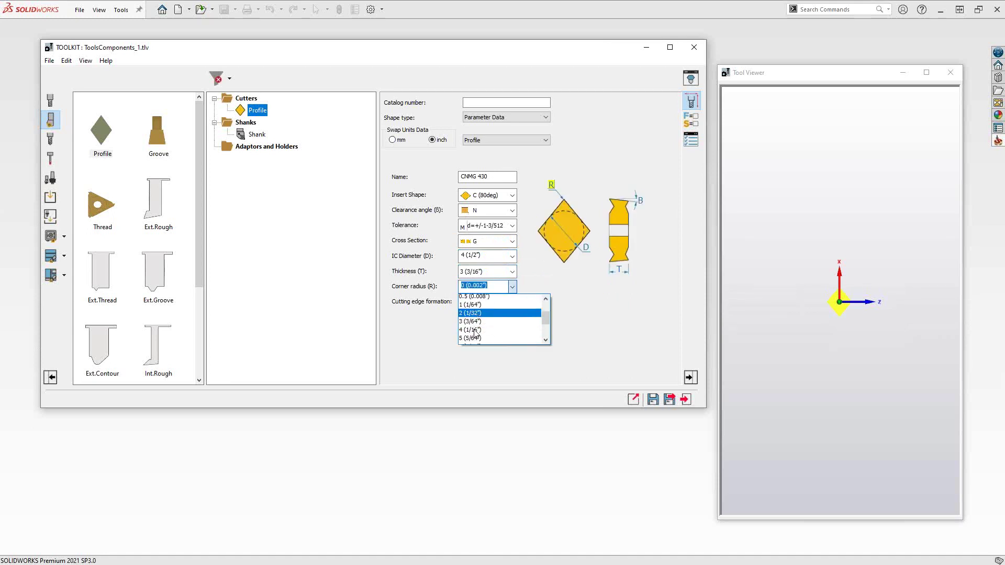
pyautogui.click(473, 324)
pyautogui.click(845, 323)
pyautogui.scroll(6, 837, 297)
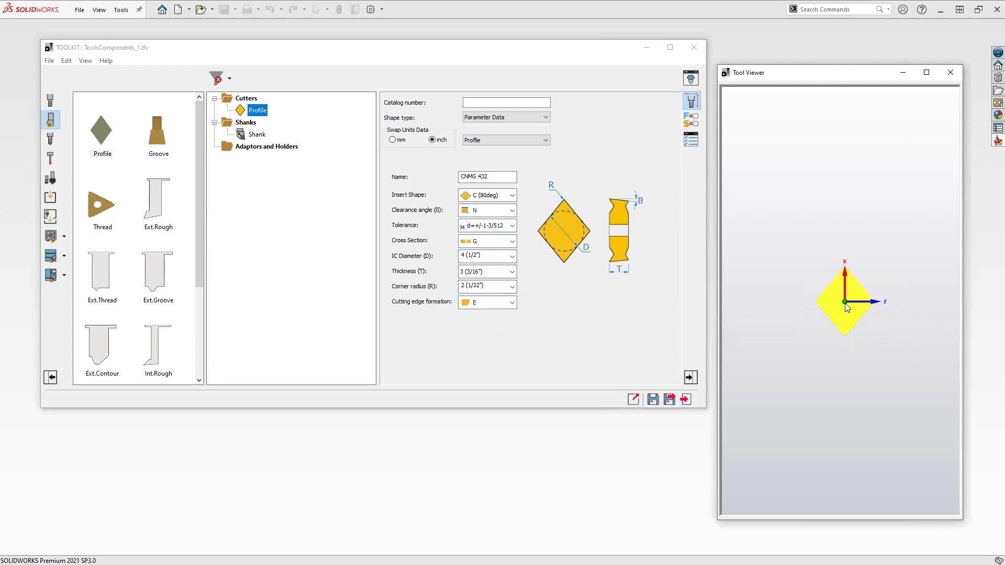
pyautogui.moveTo(842, 287)
pyautogui.mouseDown(button='middle')
pyautogui.moveTo(833, 274)
pyautogui.moveTo(777, 281)
pyautogui.moveTo(846, 286)
pyautogui.moveTo(829, 290)
pyautogui.mouseUp(button='middle')
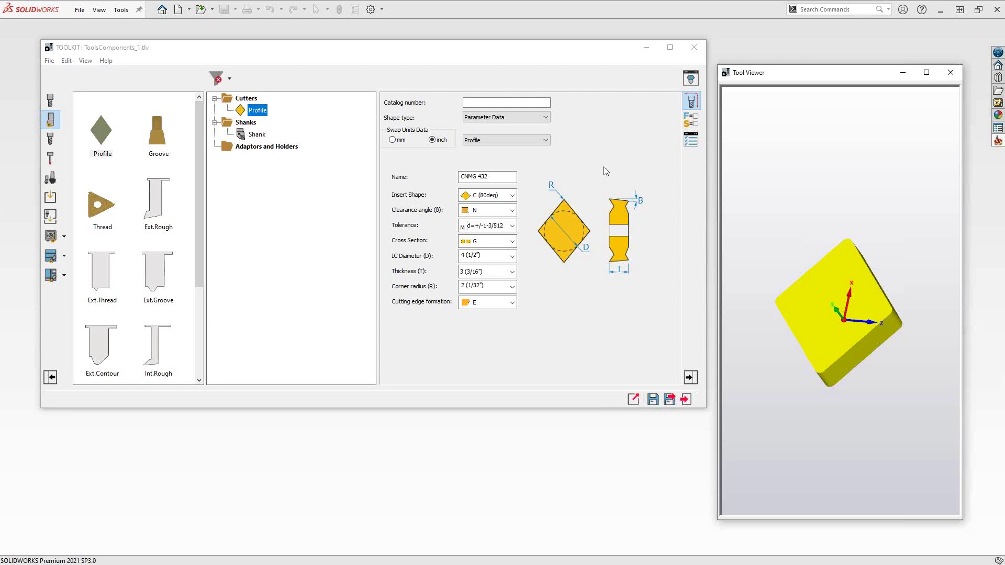
pyautogui.click(691, 123)
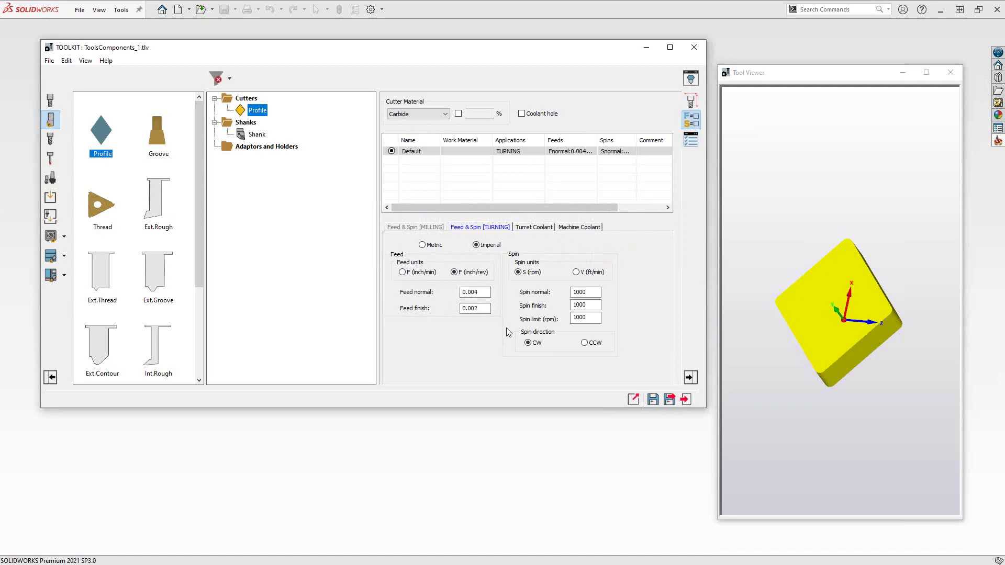
pyautogui.click(691, 102)
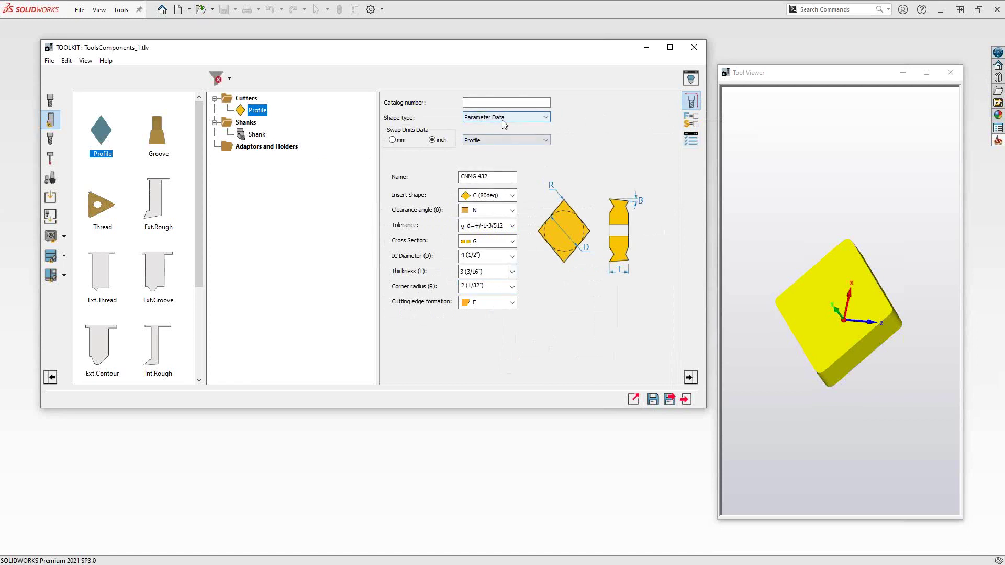
# Switch the Profile insert's shape type to 3D Model and browse for its shape file
pyautogui.moveTo(759, 314); pyautogui.dragTo(844, 346)
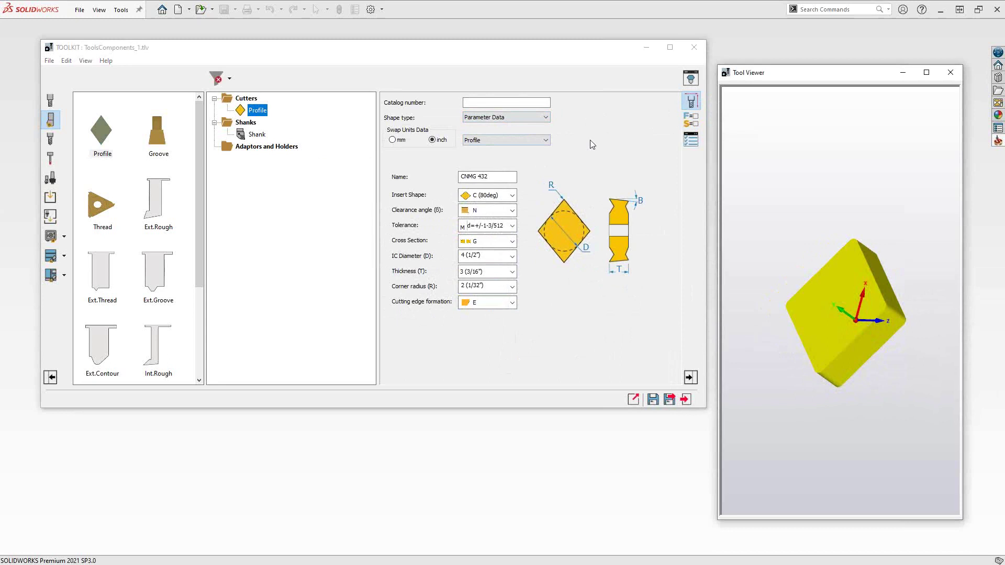
pyautogui.click(543, 118)
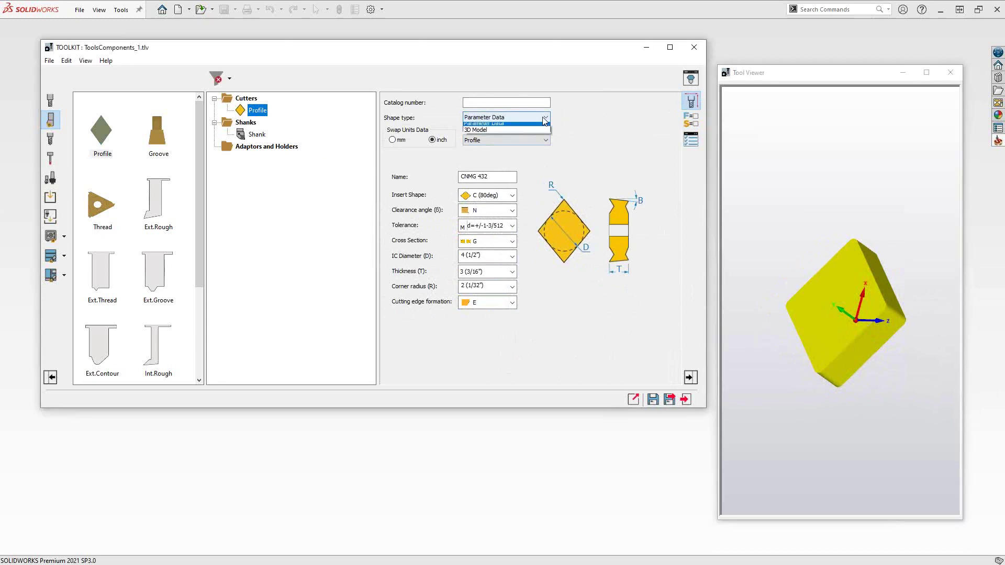
pyautogui.click(485, 131)
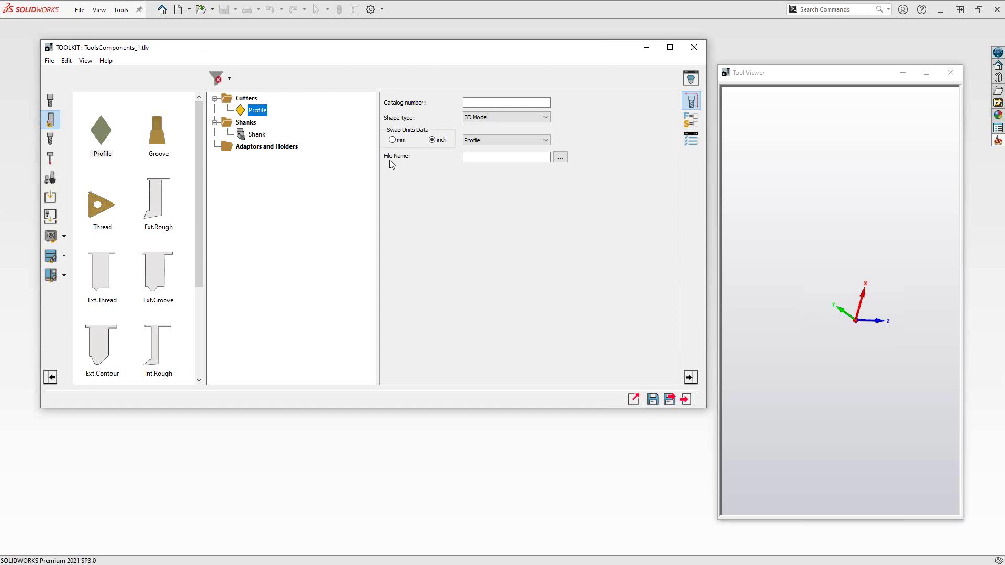
pyautogui.click(560, 158)
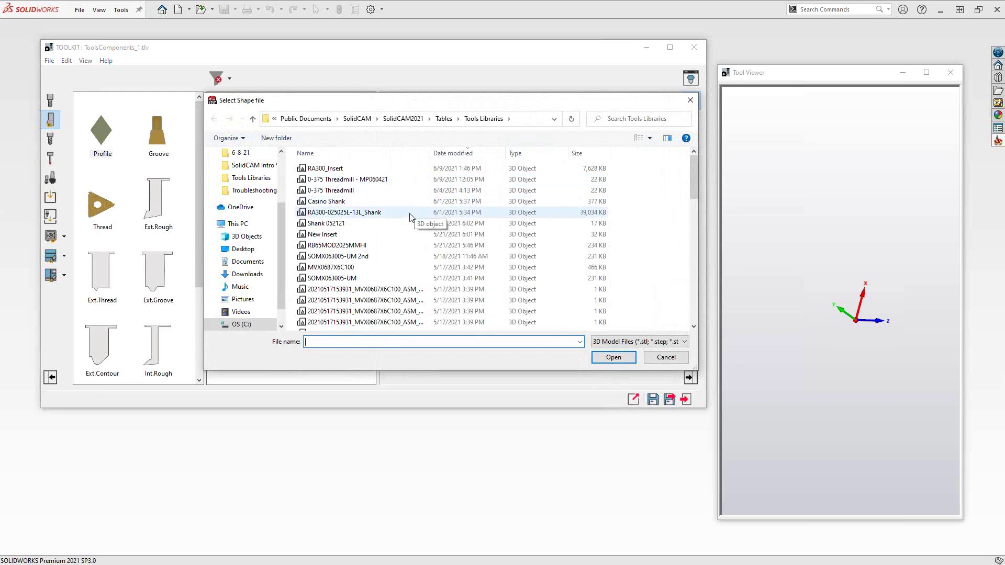
# Load RA300_Insert as the Profile insert's 3D shape and rotate it in Tool Viewer
pyautogui.click(331, 169)
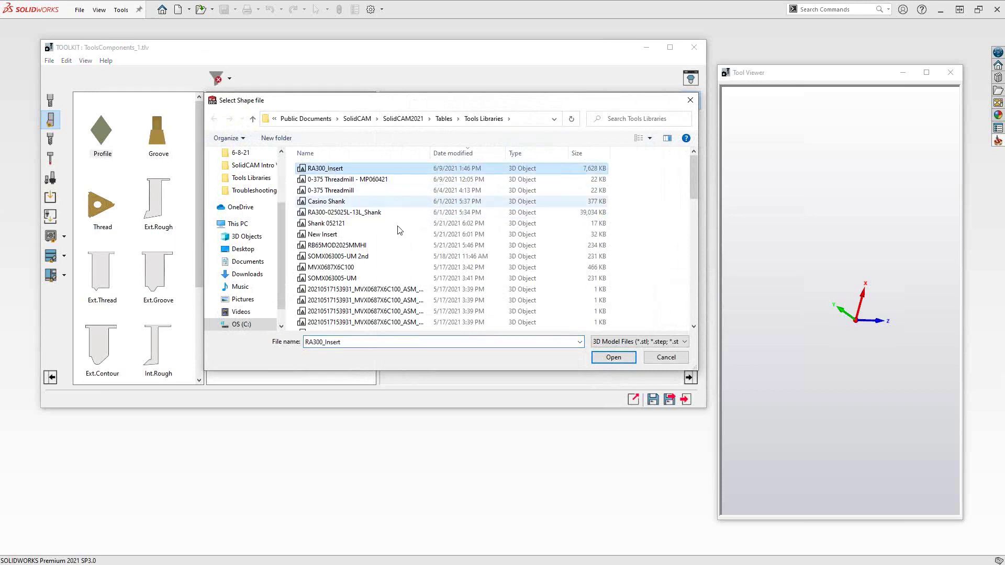
pyautogui.click(613, 357)
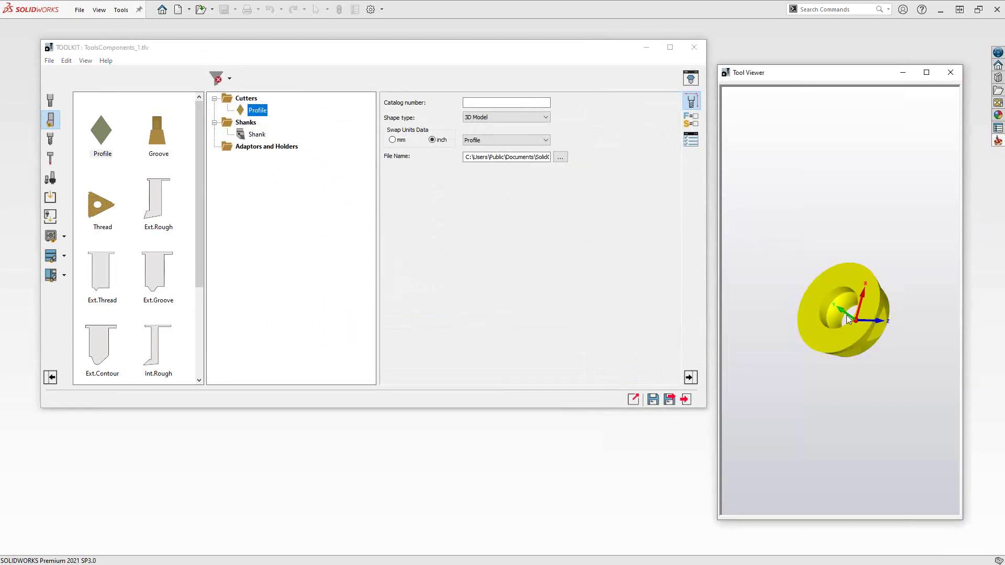
pyautogui.moveTo(846, 315); pyautogui.dragTo(839, 286, button='middle')
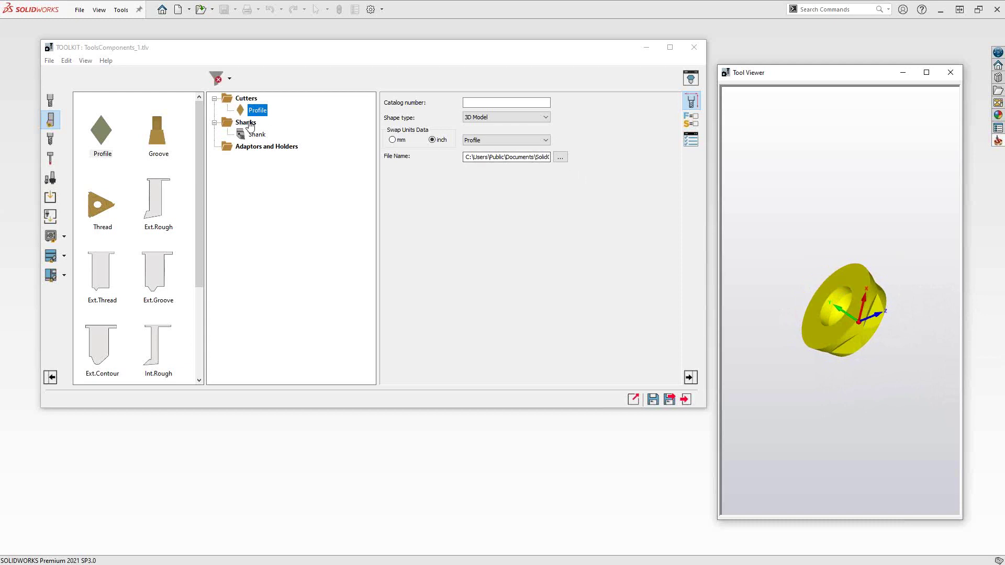
# Open the Square Shank's parameters and show the shank component palette
pyautogui.click(256, 135)
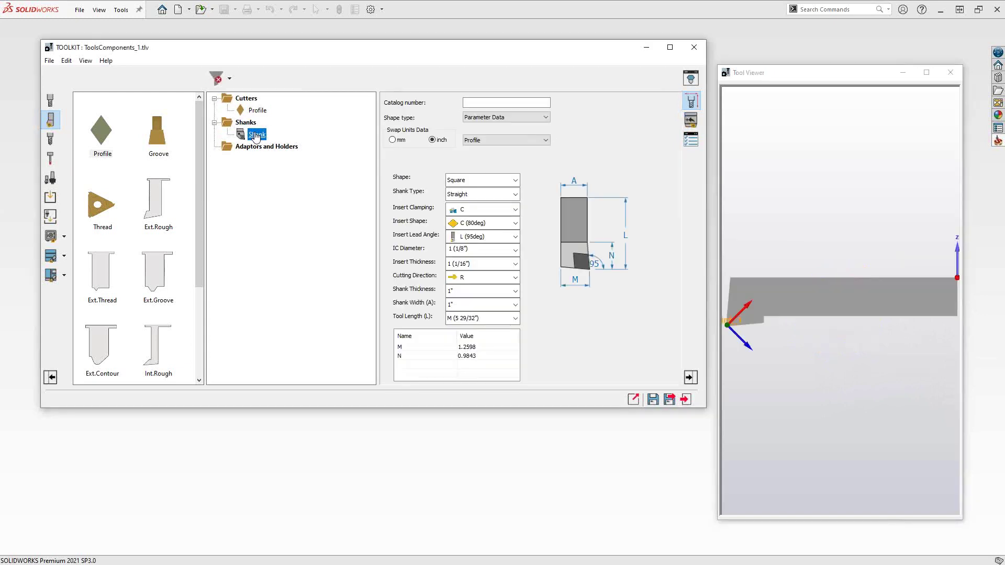
pyautogui.click(544, 140)
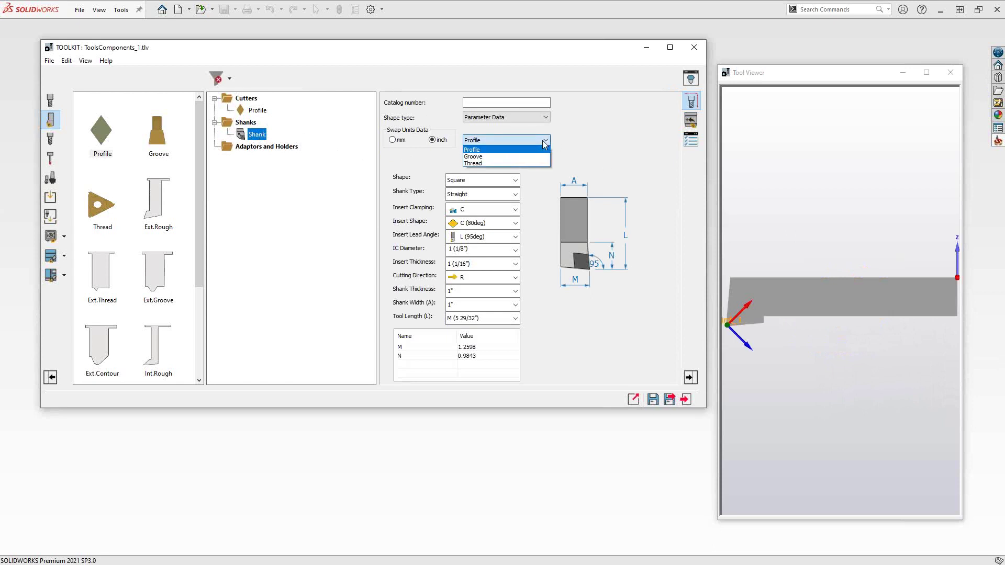
pyautogui.click(591, 134)
pyautogui.click(52, 179)
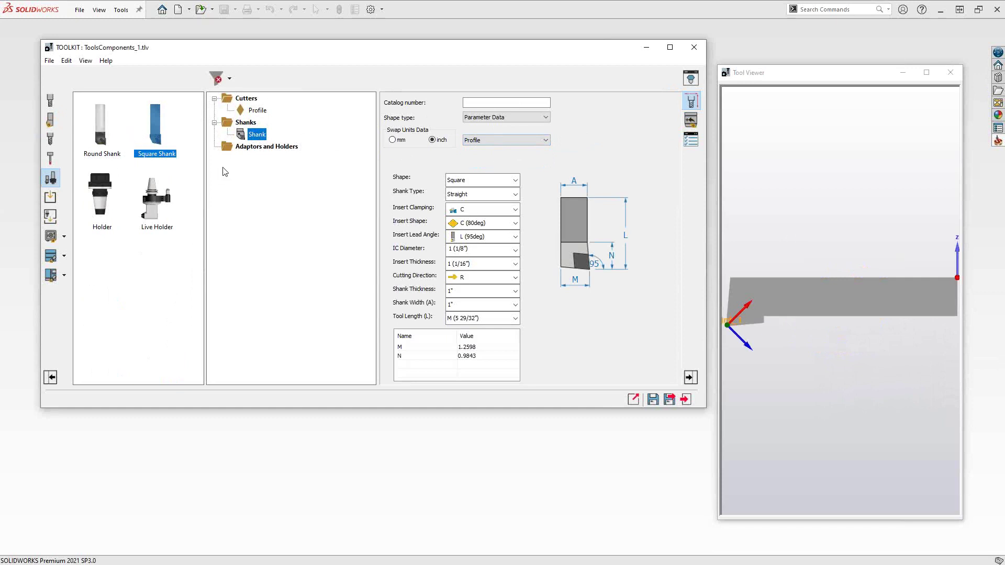
# Cycle the shank data through Groove and Thread, then return it to Profile
pyautogui.click(539, 141)
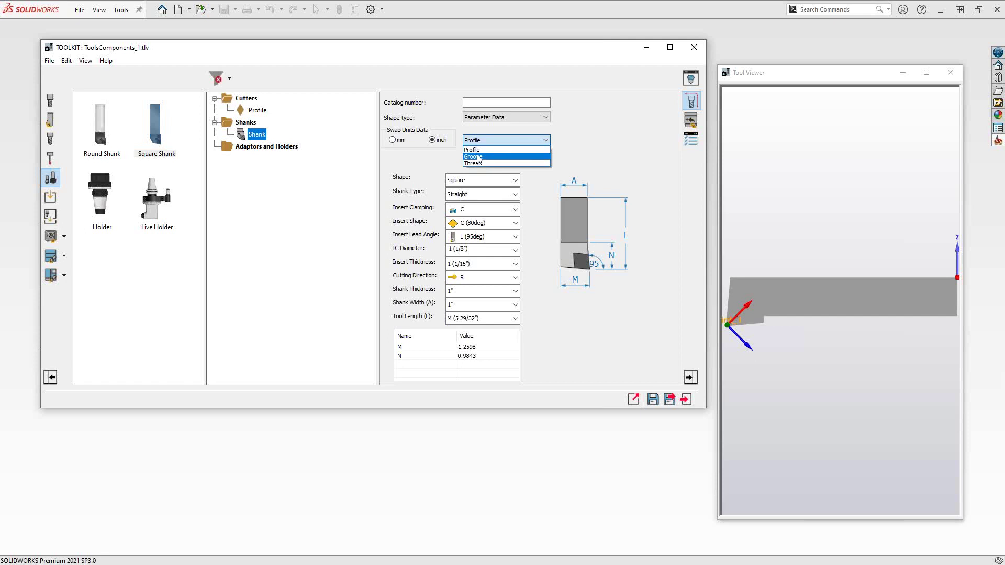
pyautogui.click(477, 157)
pyautogui.click(529, 141)
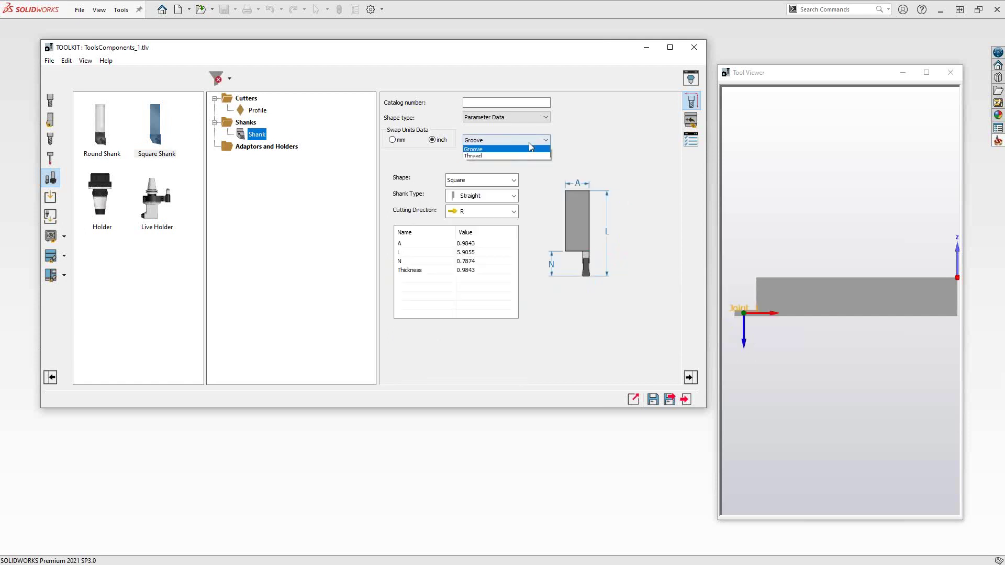
pyautogui.click(474, 163)
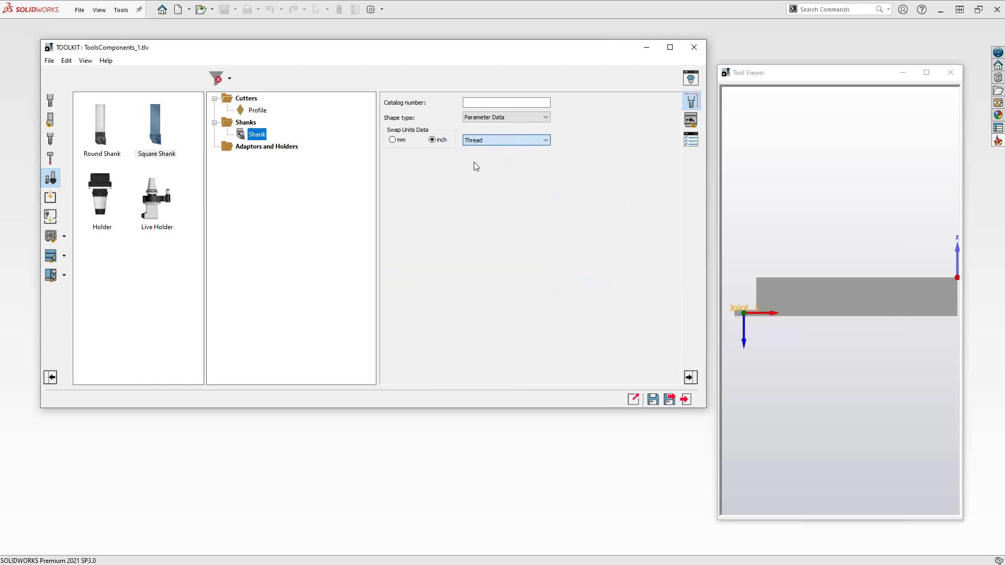
pyautogui.click(545, 141)
pyautogui.click(509, 150)
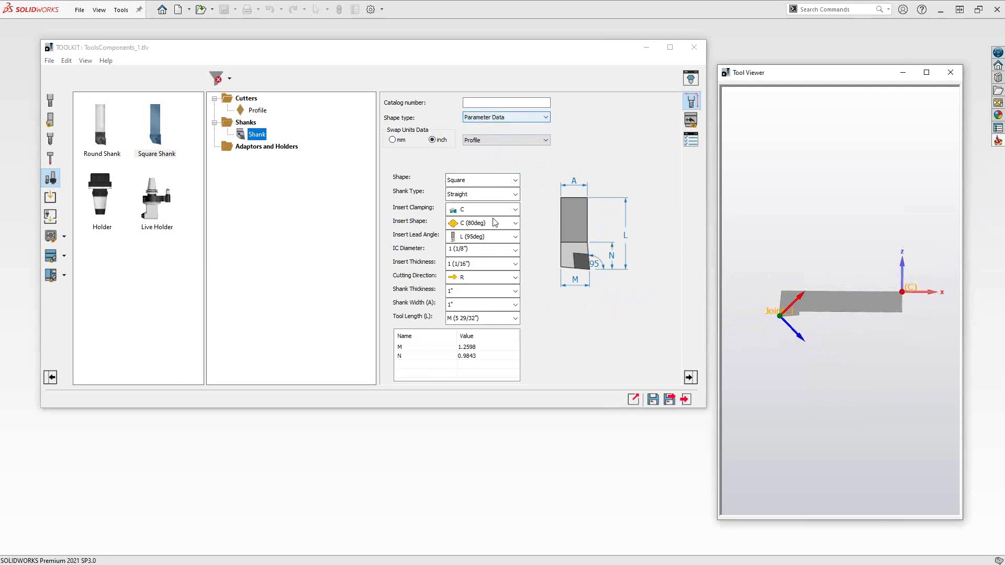
pyautogui.moveTo(872, 351)
pyautogui.mouseDown(button='middle')
pyautogui.moveTo(802, 294)
pyautogui.moveTo(838, 337)
pyautogui.moveTo(835, 317)
pyautogui.moveTo(800, 320)
pyautogui.moveTo(899, 330)
pyautogui.moveTo(847, 333)
pyautogui.moveTo(877, 334)
pyautogui.mouseUp(button='middle')
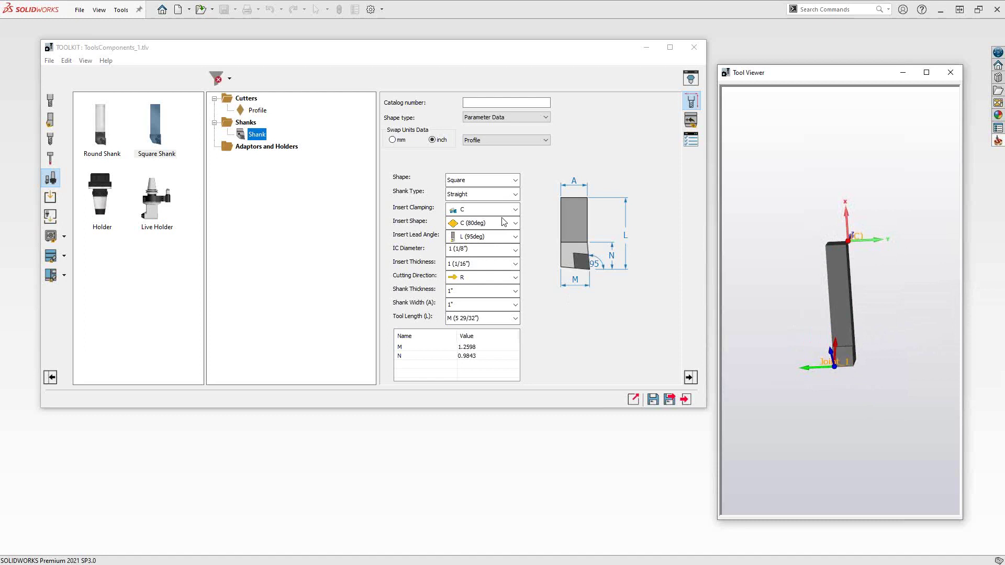
# Keep the shank shape Square and view its connection data with Joint_1 rotated 180/45/0
pyautogui.click(516, 180)
pyautogui.click(515, 180)
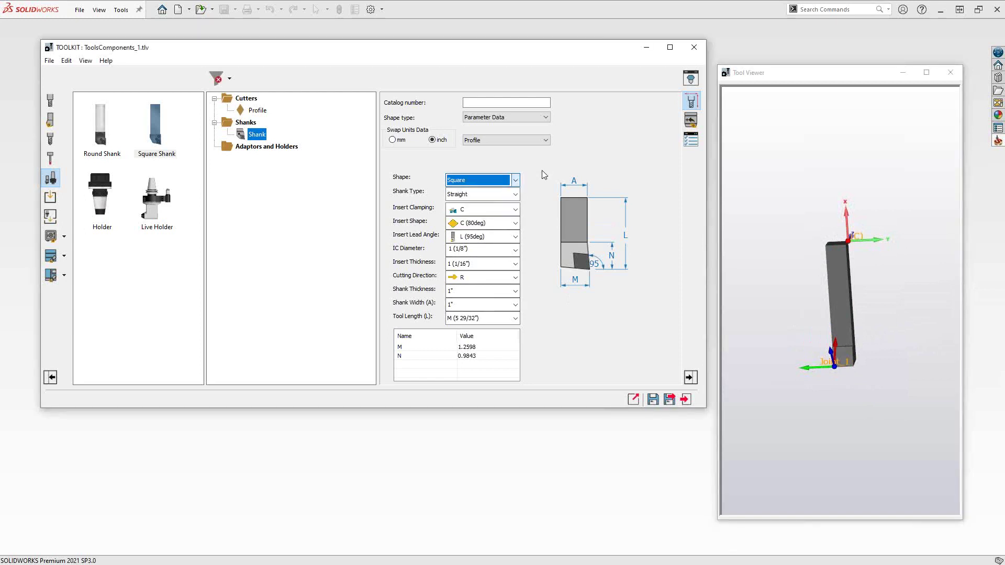
pyautogui.click(831, 369)
pyautogui.moveTo(830, 369); pyautogui.dragTo(861, 365, button='middle')
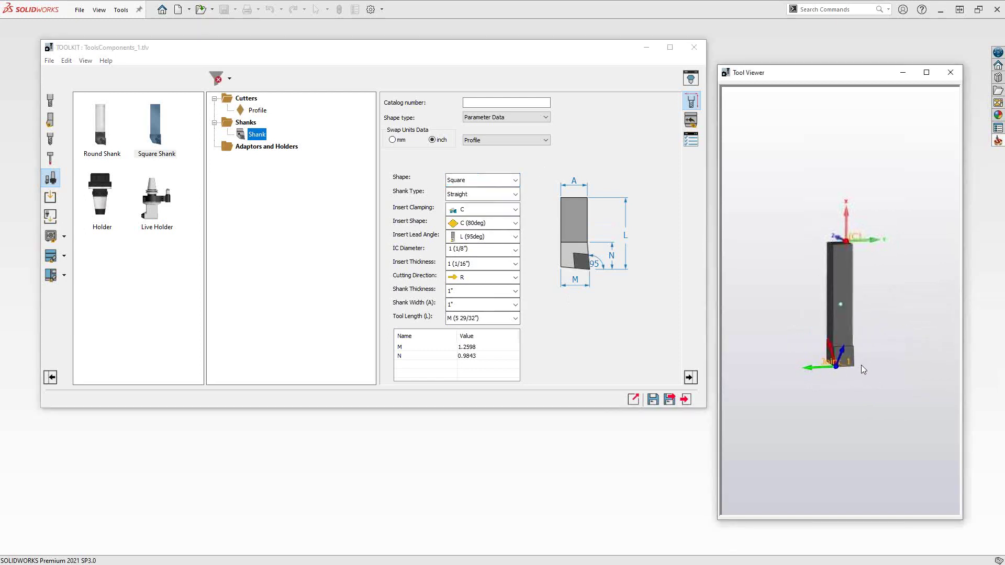
pyautogui.click(690, 121)
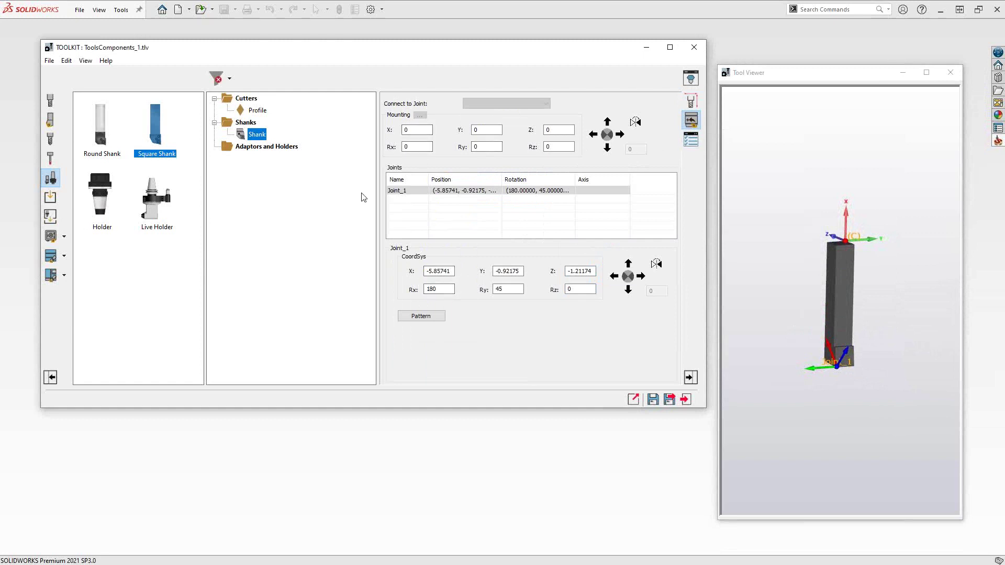
# Return to the Profile insert and confirm its 3D Model shape uses RA300_Insert.STL in inches
pyautogui.click(255, 111)
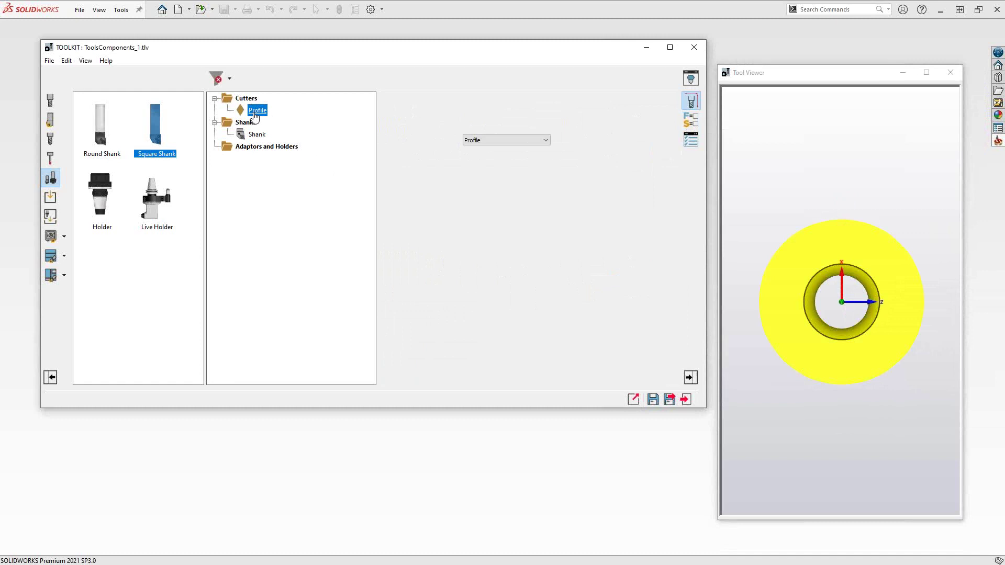
pyautogui.click(874, 332)
pyautogui.moveTo(874, 333); pyautogui.dragTo(825, 302)
pyautogui.click(691, 102)
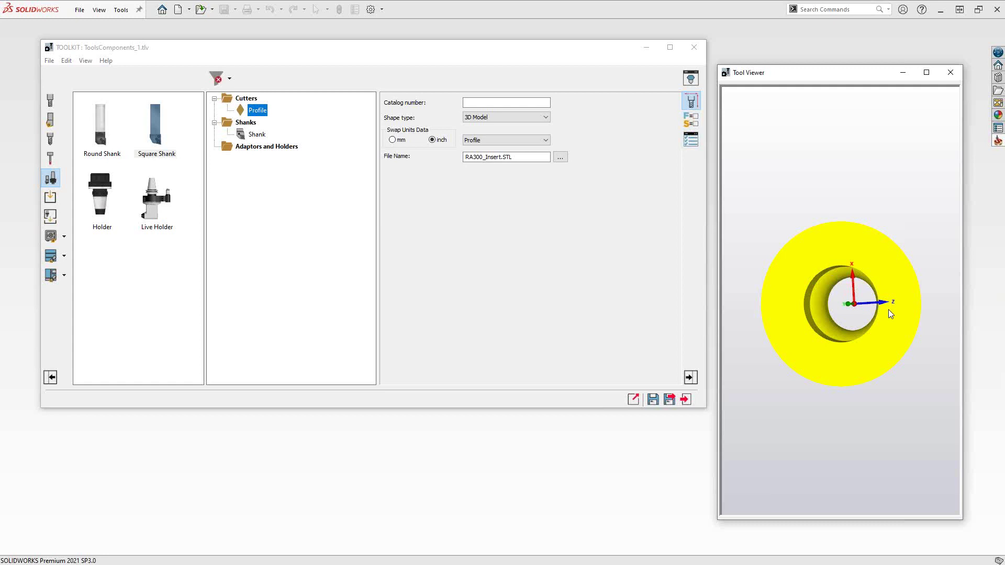
pyautogui.moveTo(889, 313)
pyautogui.mouseDown()
pyautogui.moveTo(802, 292)
pyautogui.moveTo(877, 315)
pyautogui.mouseUp()
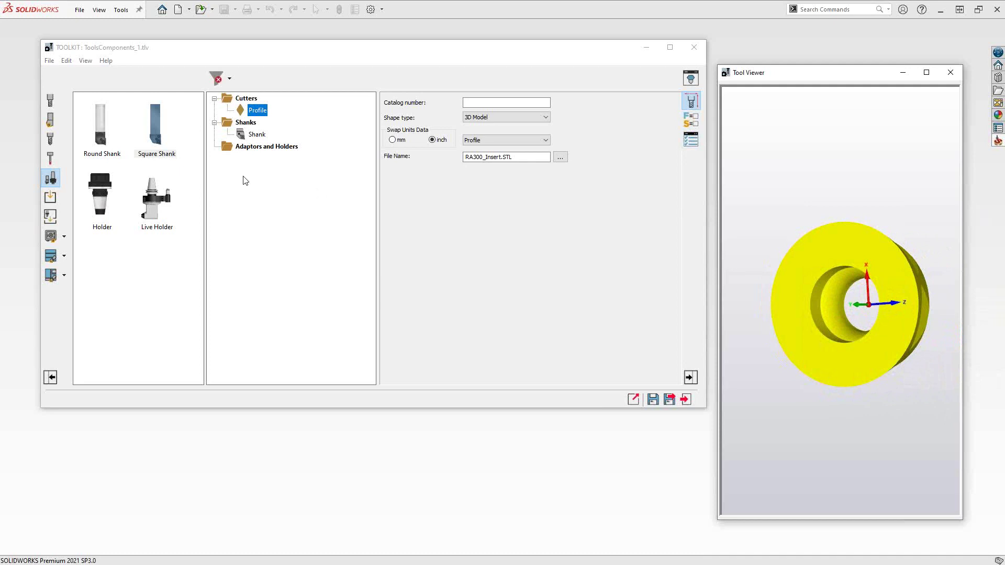
# Reselect the Square Shank, orbit it, and view its Joint_1 connection data at 180/45/0 rotation
pyautogui.click(256, 135)
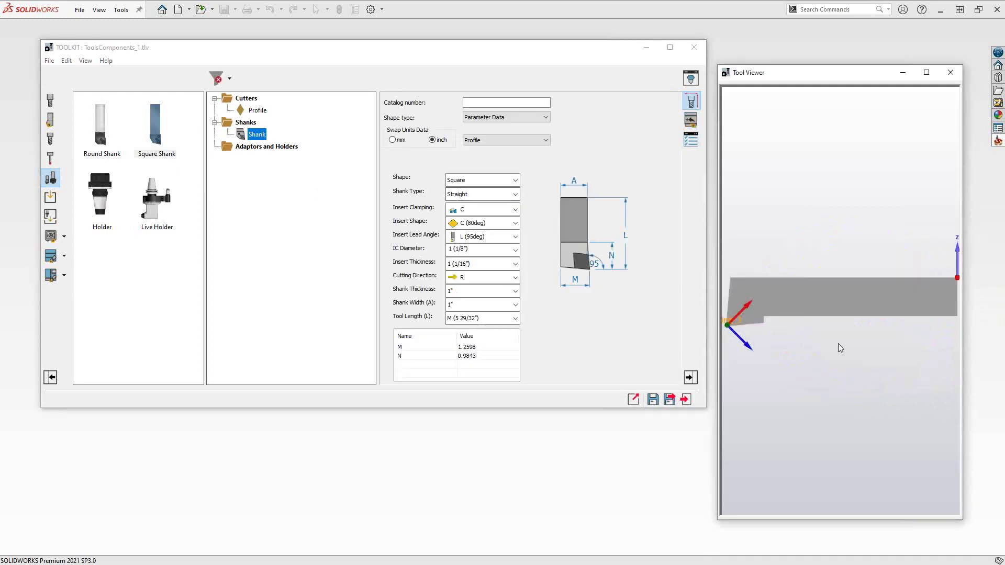
pyautogui.moveTo(838, 343); pyautogui.dragTo(783, 408)
pyautogui.moveTo(809, 311); pyautogui.dragTo(842, 361)
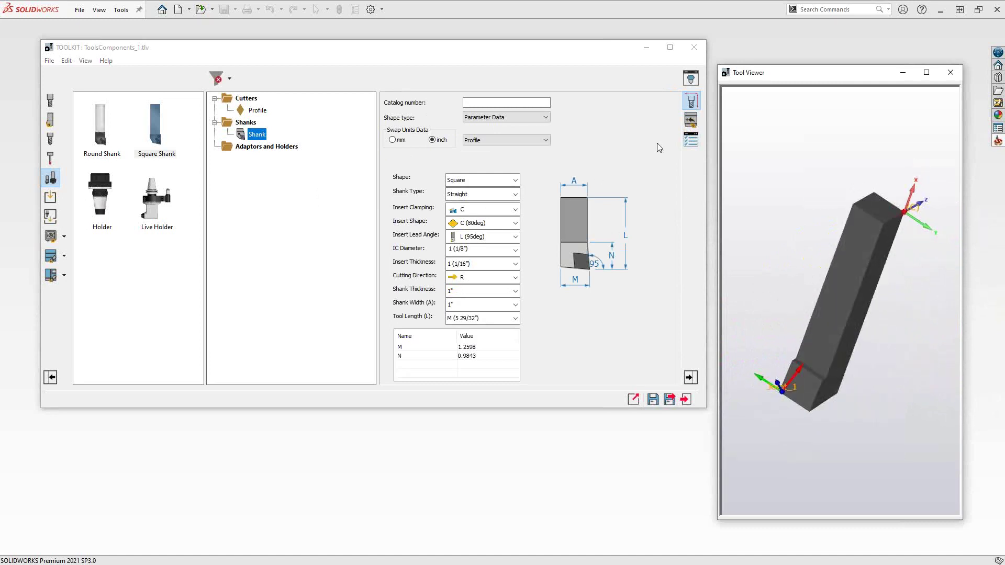
pyautogui.click(690, 121)
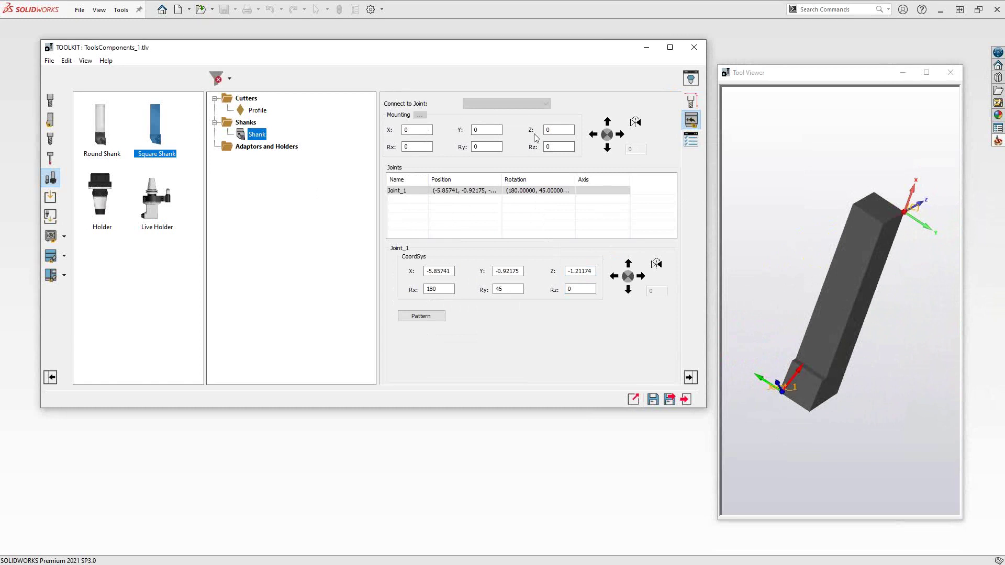
# Switch the shank's shape type to 3D Model and check its joint settings
pyautogui.click(690, 100)
pyautogui.click(526, 117)
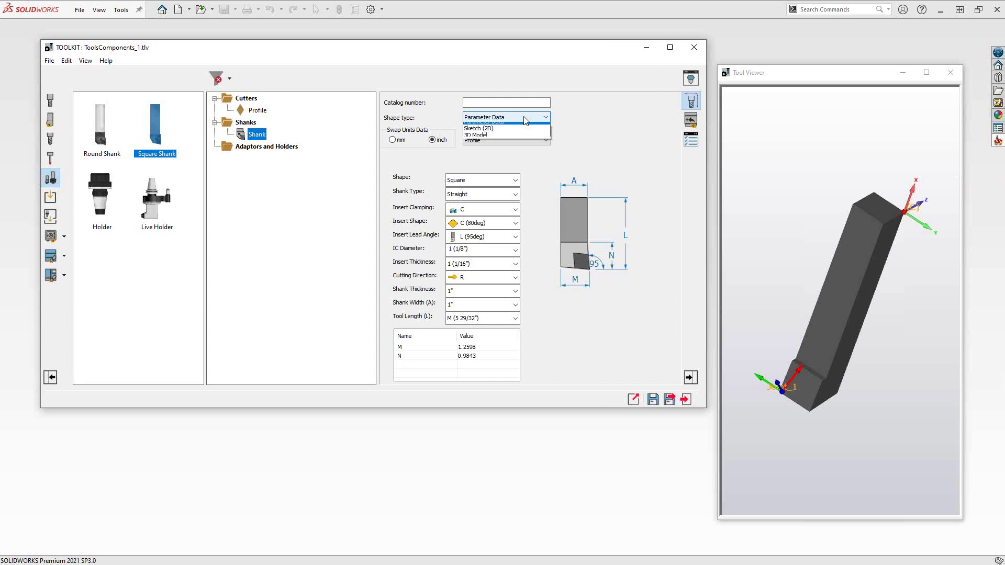
pyautogui.click(481, 138)
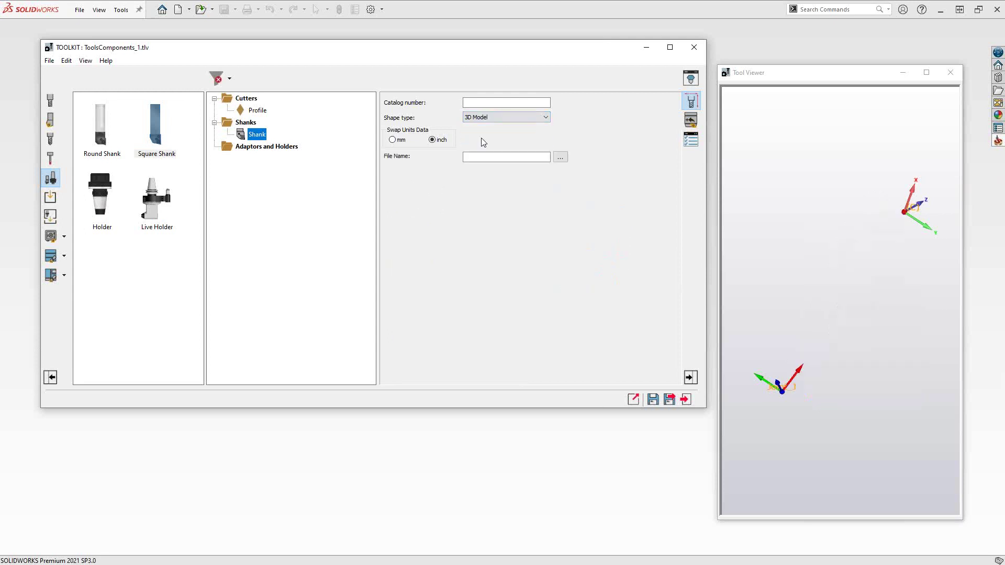
pyautogui.click(690, 120)
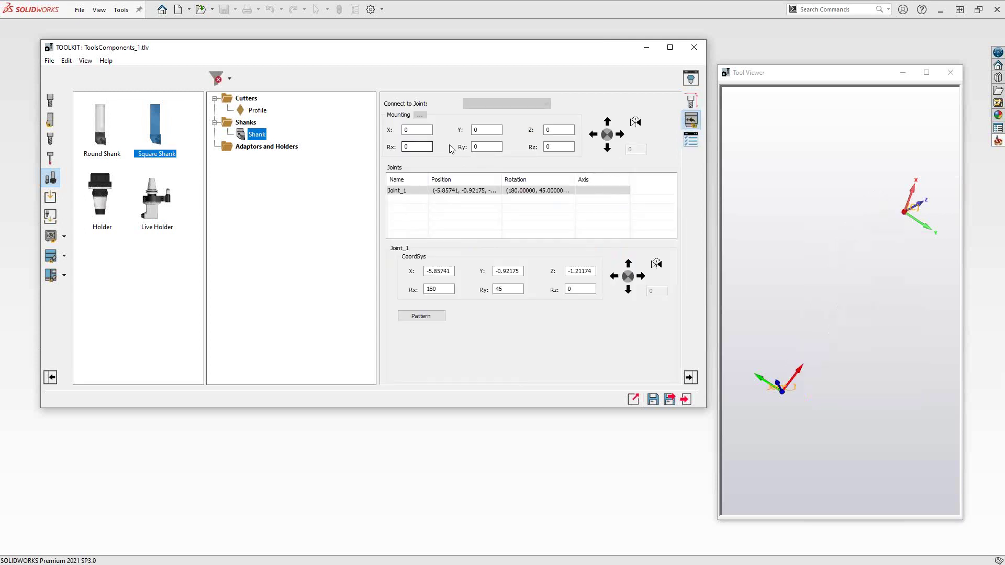
pyautogui.click(899, 229)
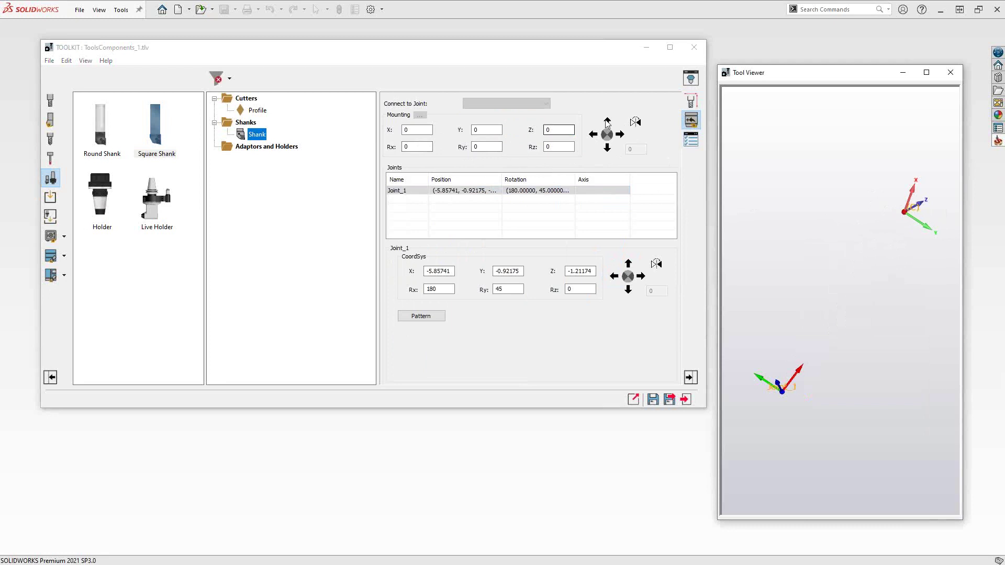
# Set the shank shape type back to Parameter Data and view Joint_1 at X -5.85741, Y -0.92175, Z -1.21174
pyautogui.click(690, 102)
pyautogui.click(533, 116)
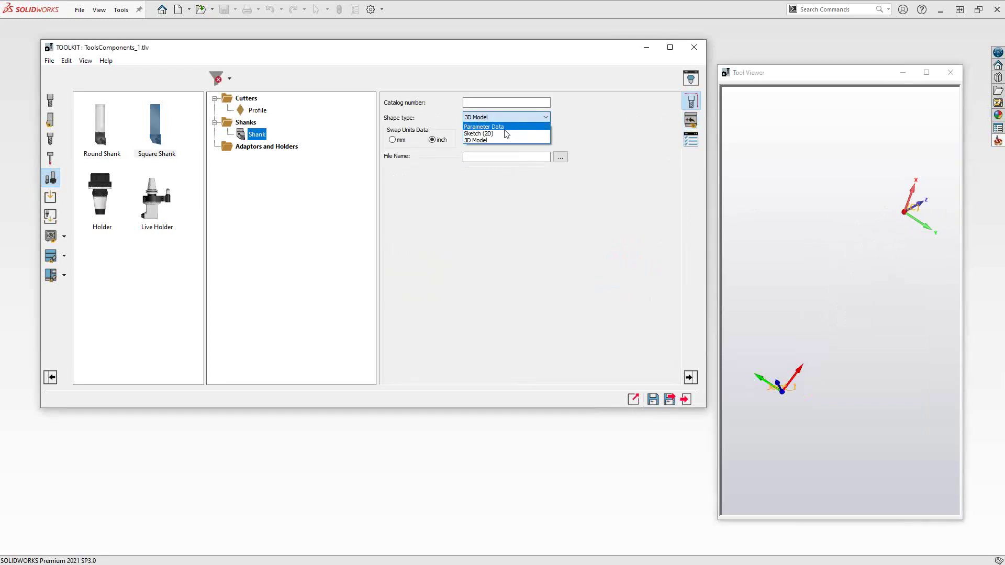
pyautogui.click(504, 135)
pyautogui.click(690, 120)
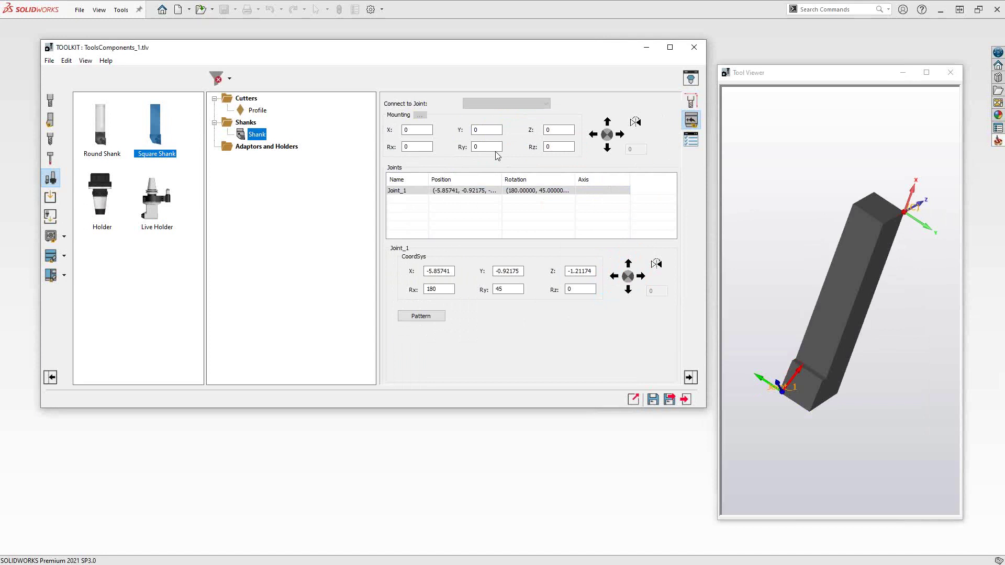
# Orbit and zoom the shank model, then view the Profile insert in 3D
pyautogui.click(802, 311)
pyautogui.moveTo(801, 311); pyautogui.dragTo(864, 241)
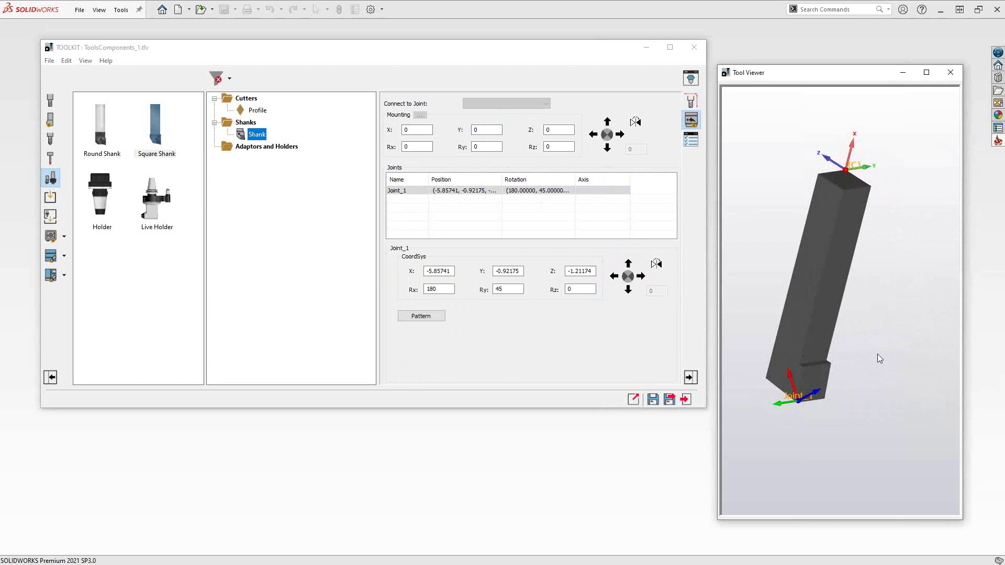
pyautogui.scroll(1, 795, 404)
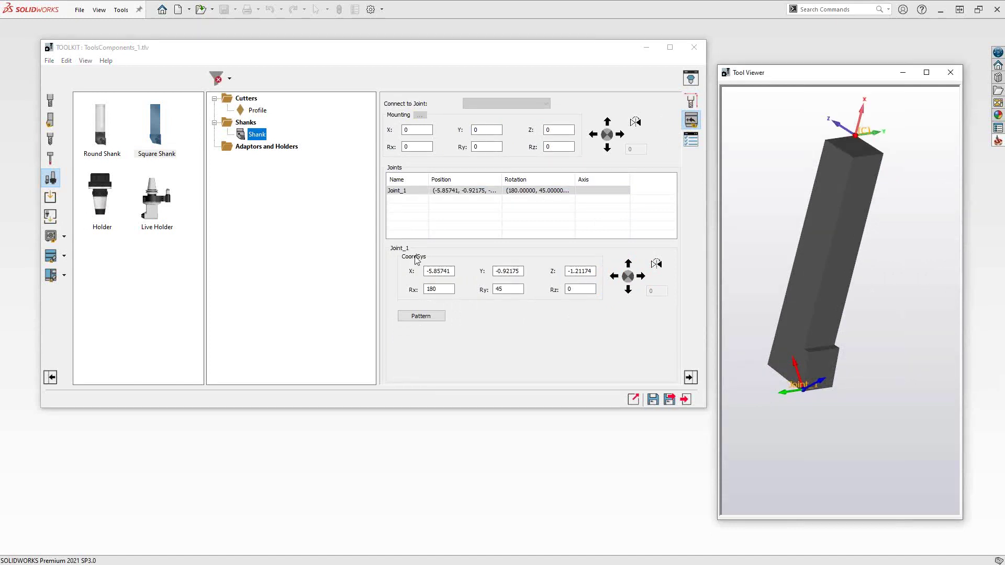
pyautogui.click(254, 109)
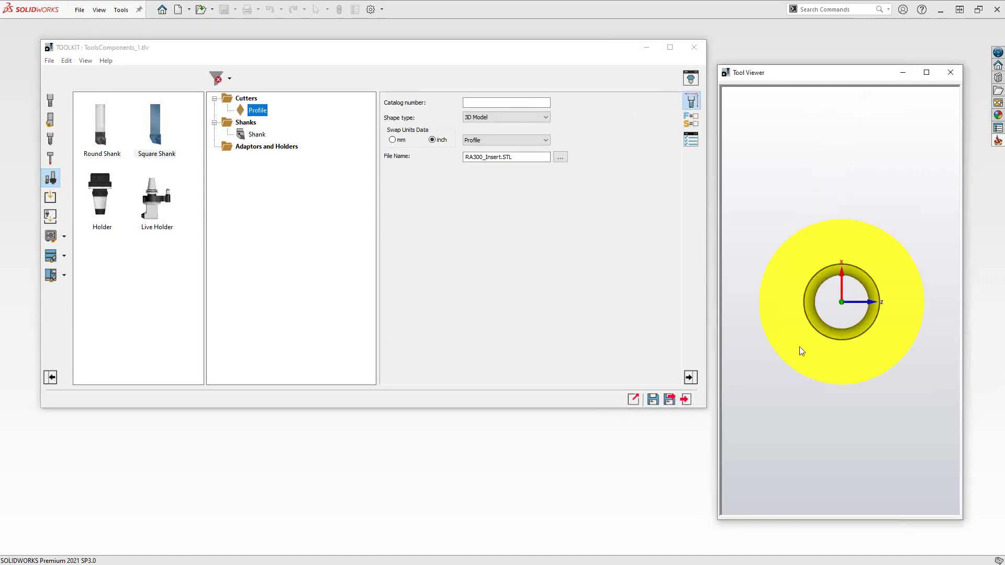
pyautogui.moveTo(799, 347); pyautogui.dragTo(823, 338, button='middle')
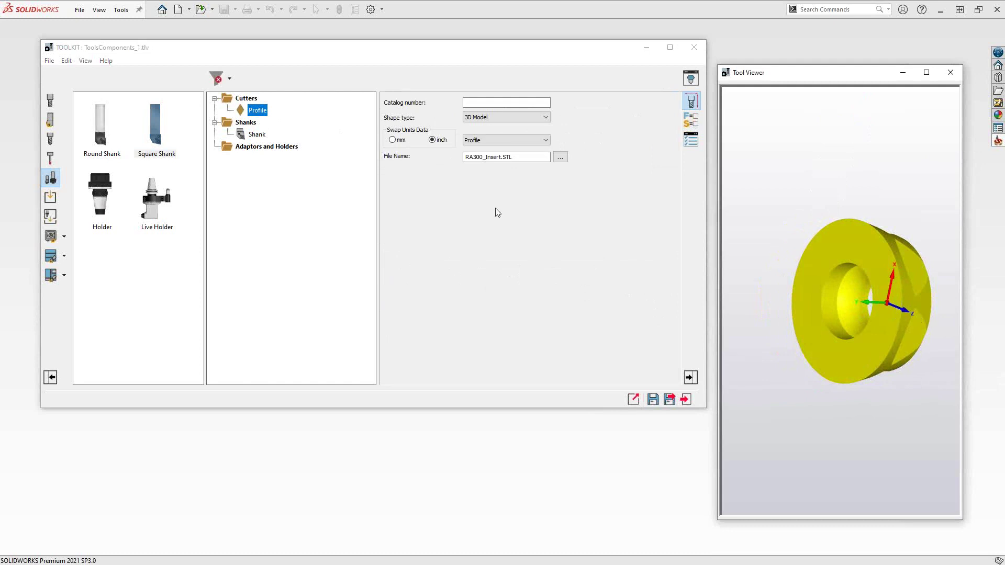
# Reselect the Square Shank (M 1.2598, N 0.9843) and orbit its model to a tilted view
pyautogui.click(257, 134)
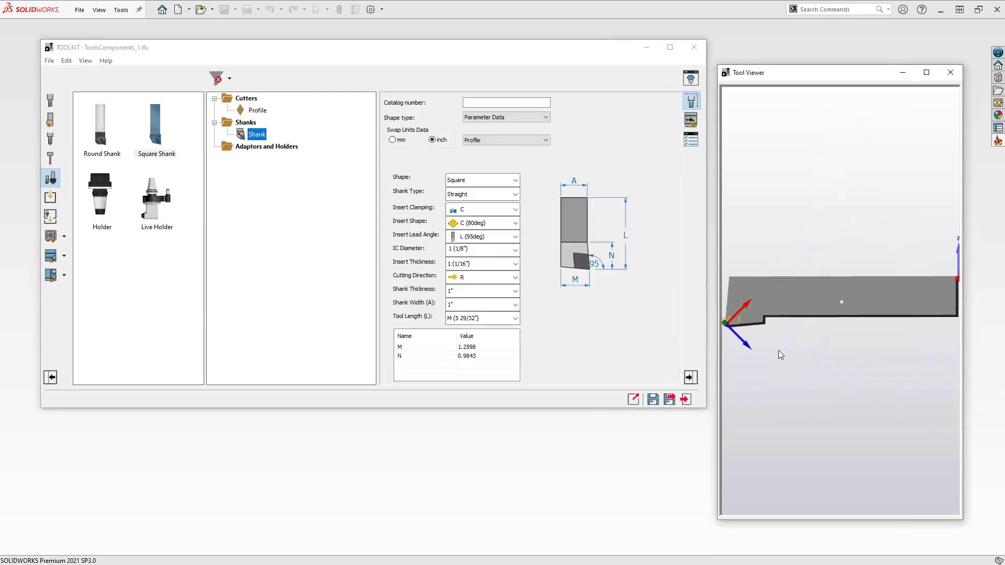
pyautogui.moveTo(777, 350); pyautogui.dragTo(823, 347, button='middle')
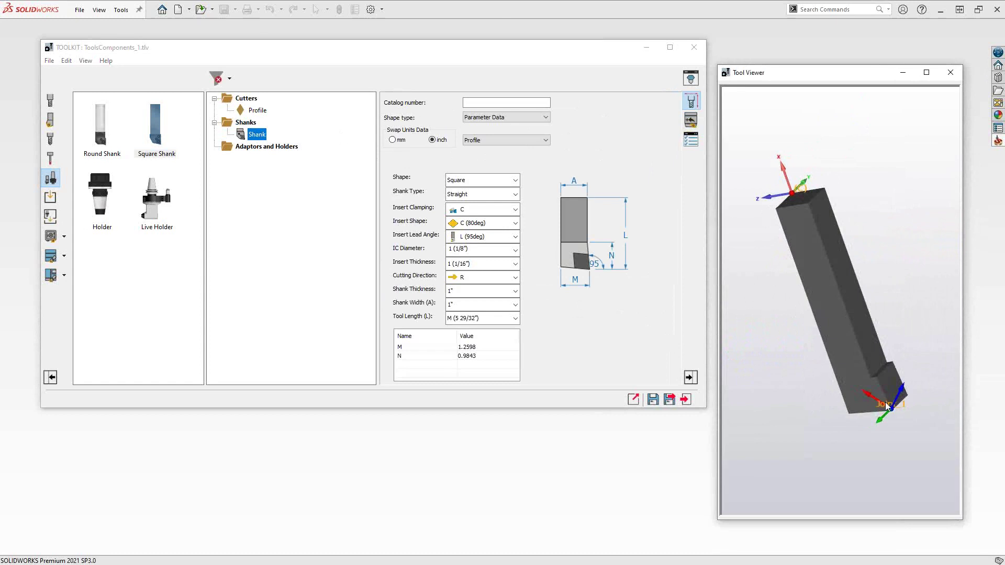
pyautogui.scroll(-4, 886, 406)
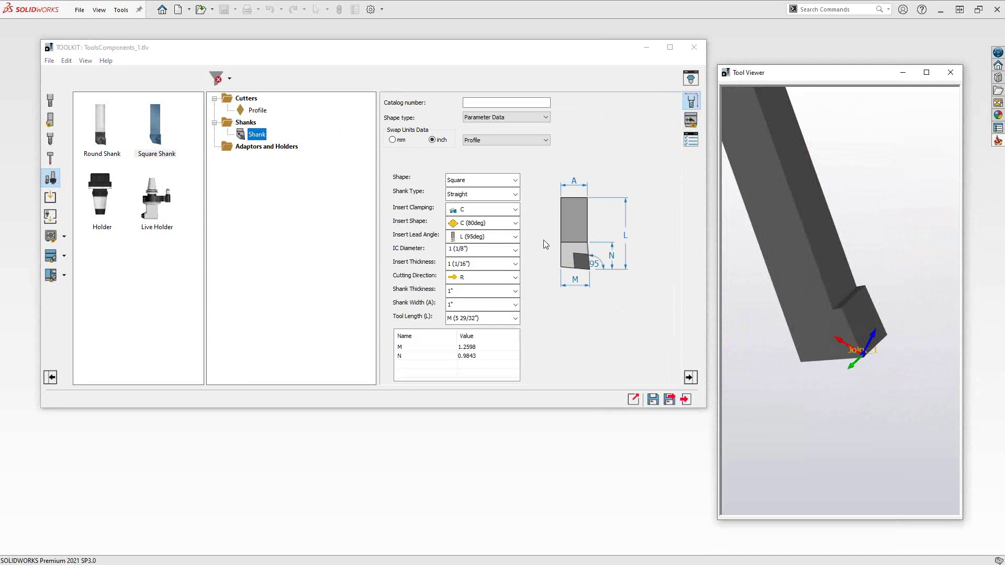
# Discard the component changes and open Test Assy 042921 from ToolKit's Edit Tool Library > Tool Assemblies
pyautogui.click(693, 400)
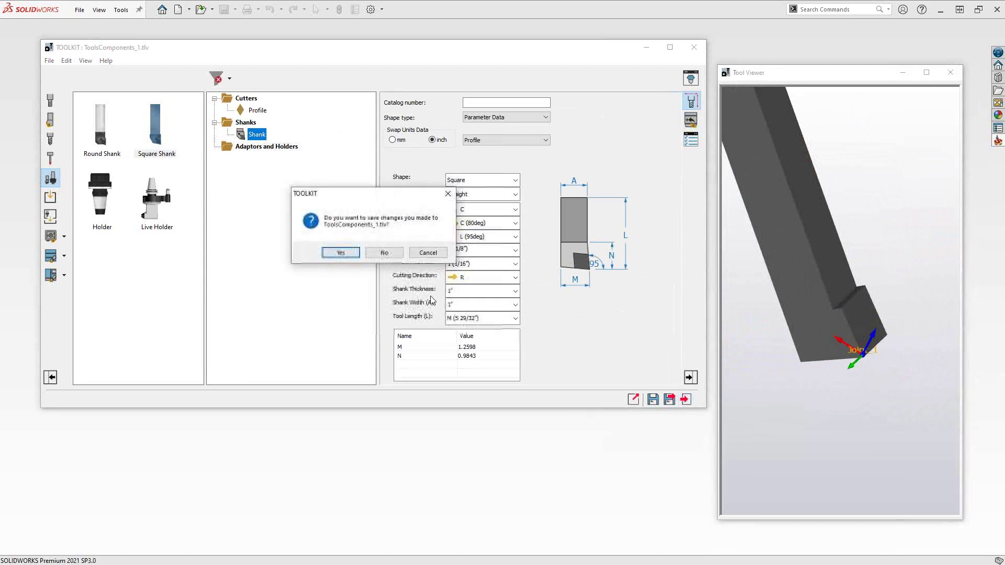
pyautogui.click(382, 252)
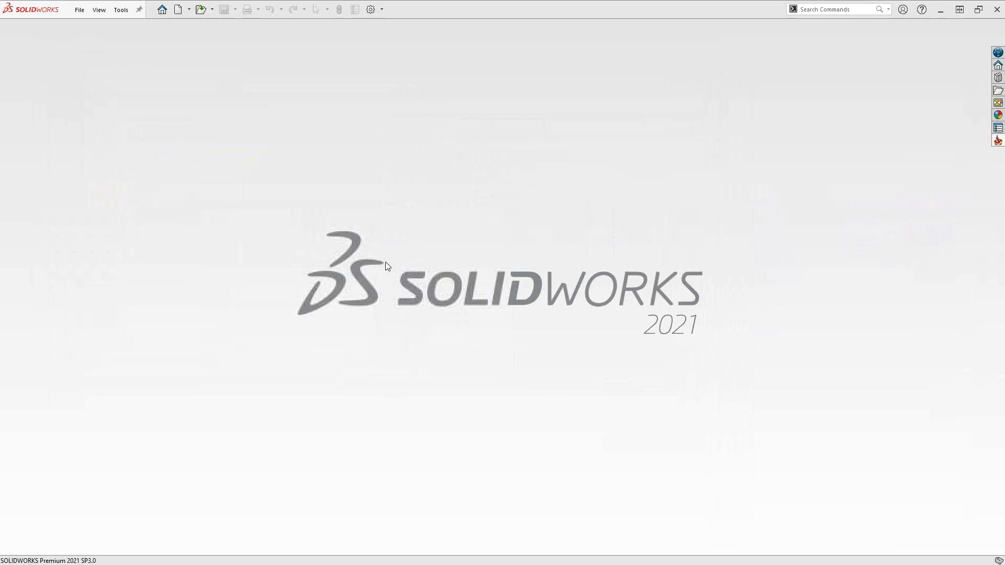
pyautogui.click(121, 10)
pyautogui.moveTo(132, 52)
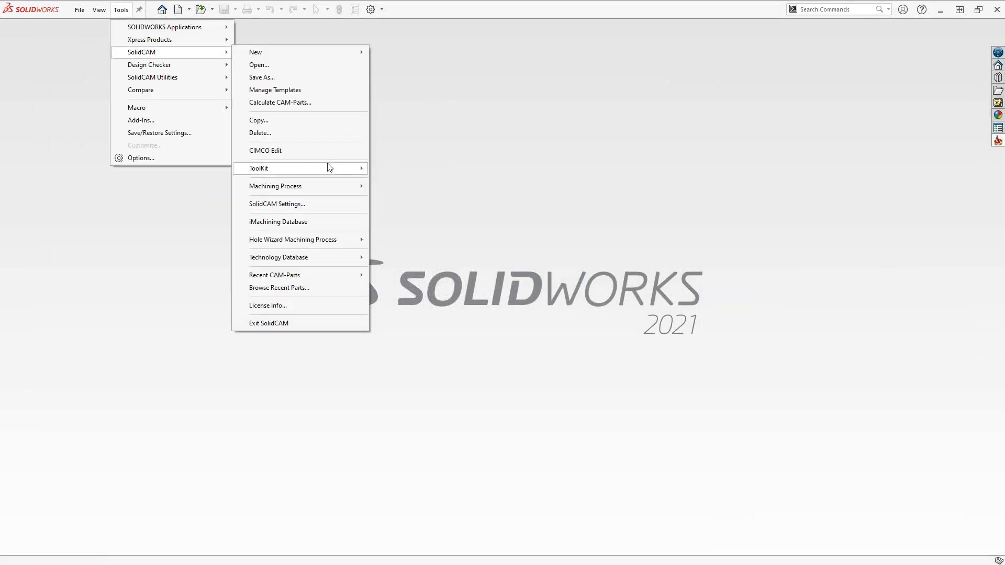
pyautogui.moveTo(347, 166)
pyautogui.moveTo(437, 183)
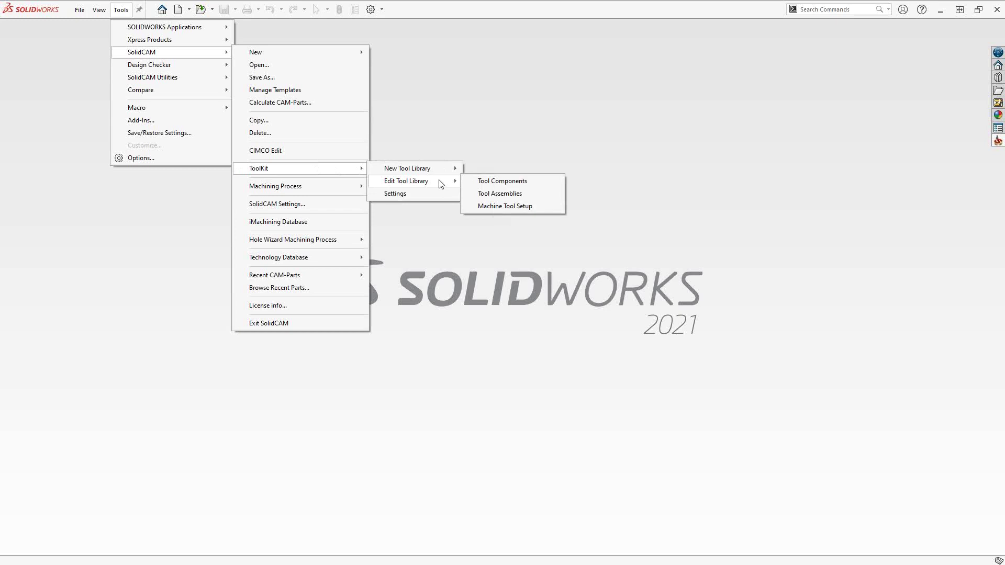
pyautogui.click(498, 193)
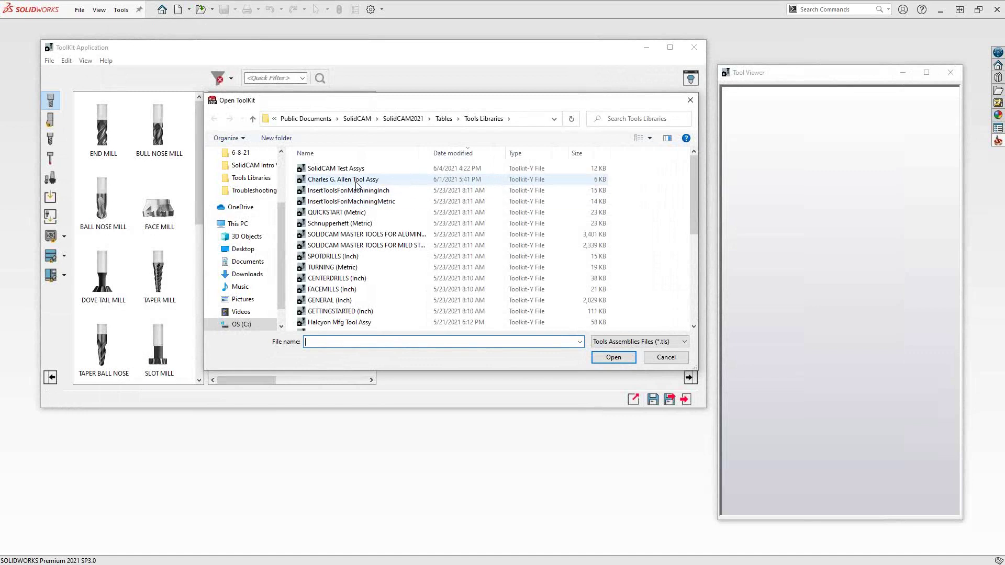
pyautogui.scroll(-4, 361, 203)
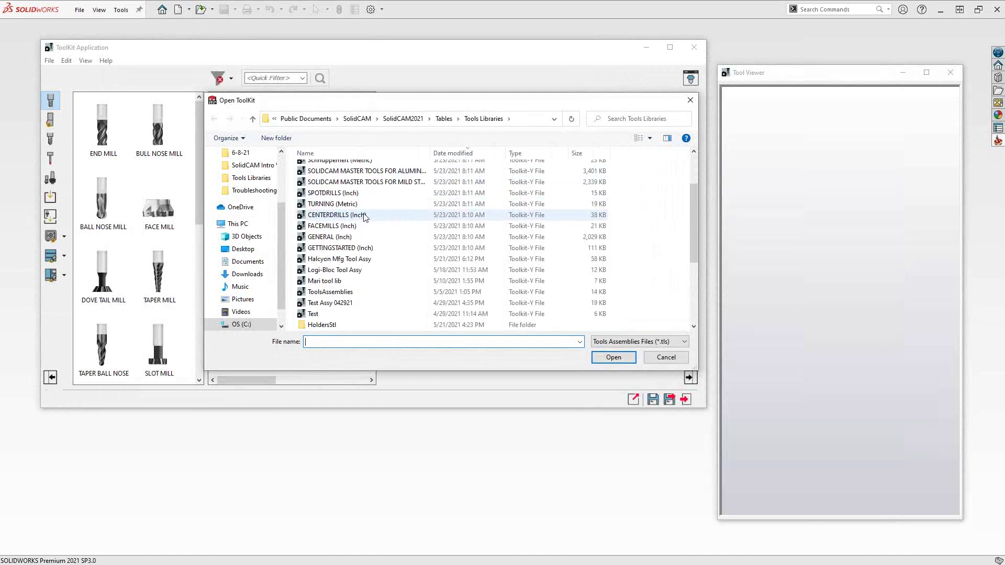
pyautogui.doubleClick(351, 236)
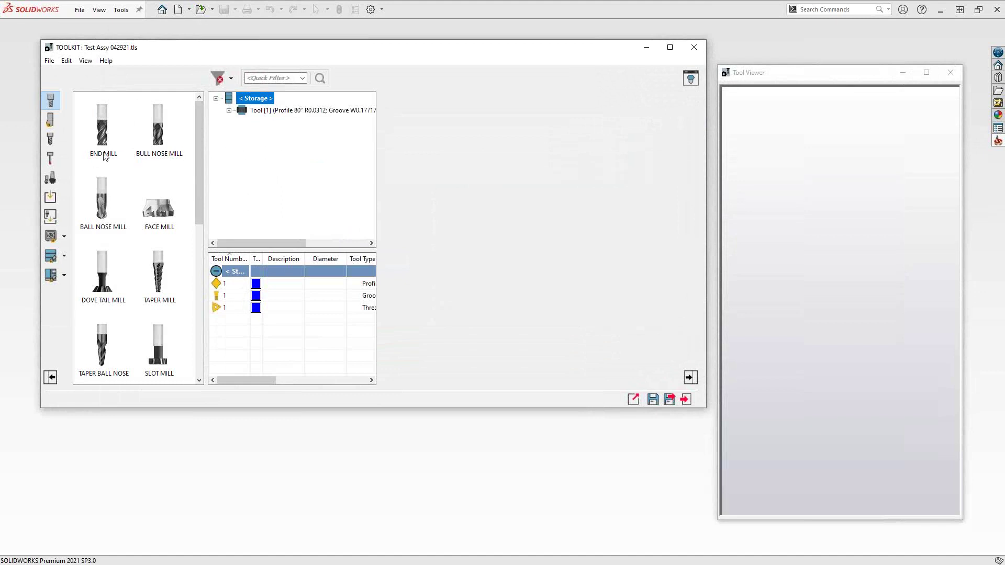
# Create Tool [2] from a Profile 80° R0.002 insert plus a Square Shank, and orbit the shank
pyautogui.click(50, 121)
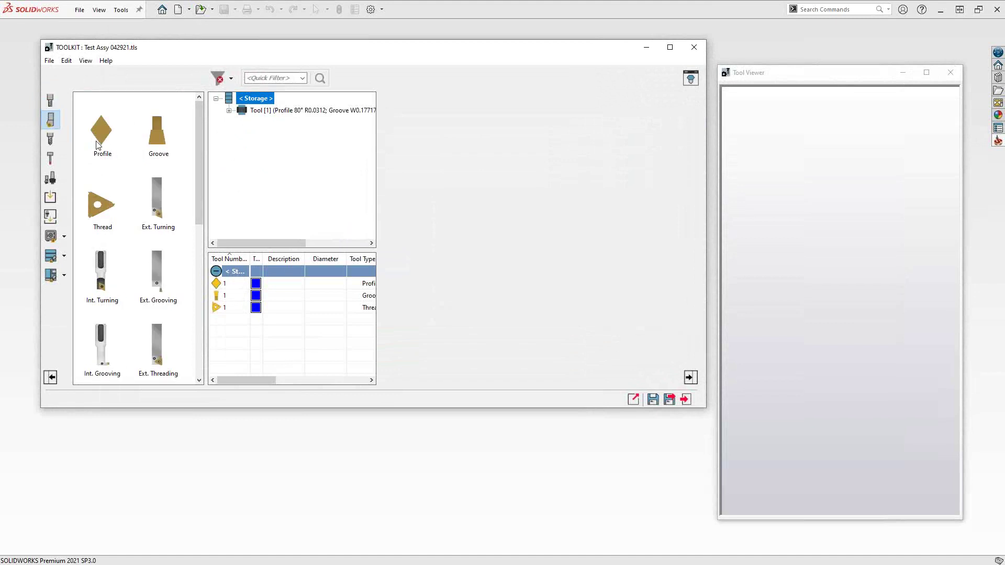
pyautogui.moveTo(101, 131); pyautogui.dragTo(255, 99)
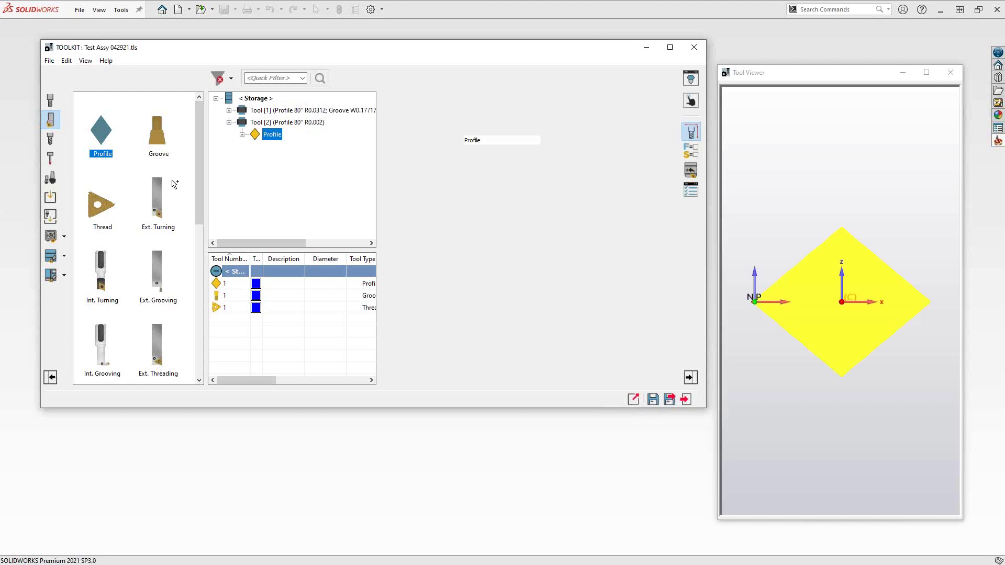
pyautogui.click(50, 178)
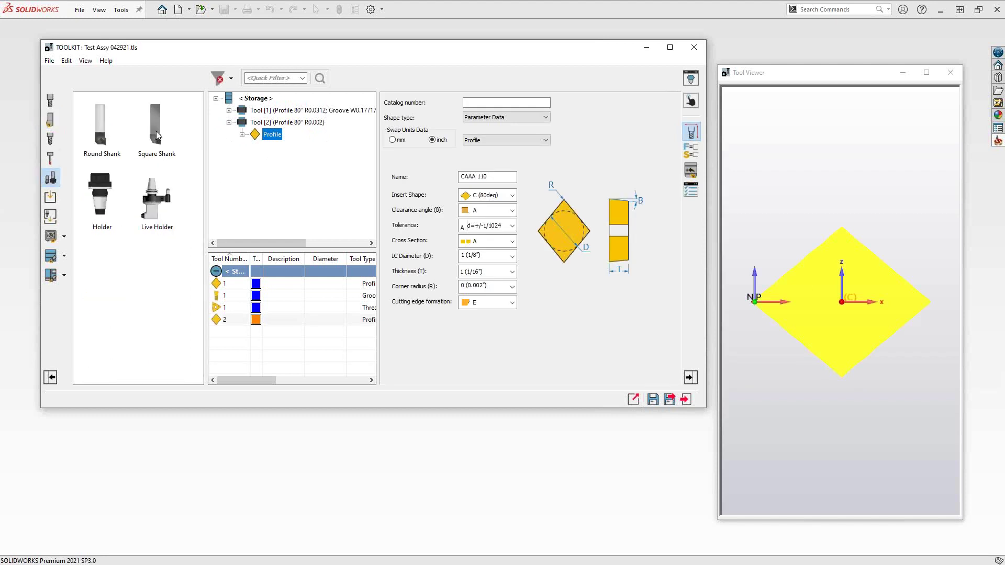
pyautogui.moveTo(156, 135); pyautogui.dragTo(257, 123)
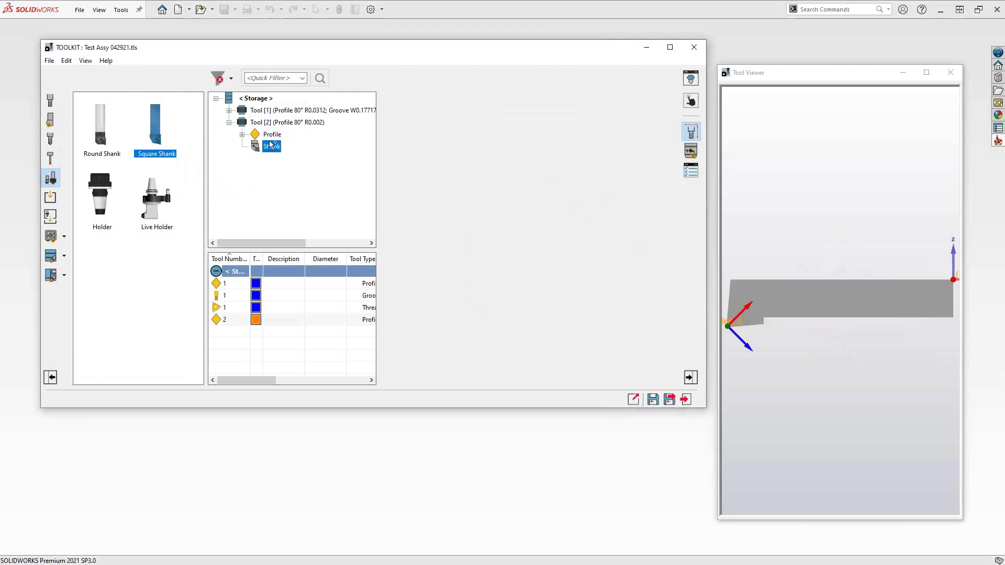
pyautogui.click(271, 142)
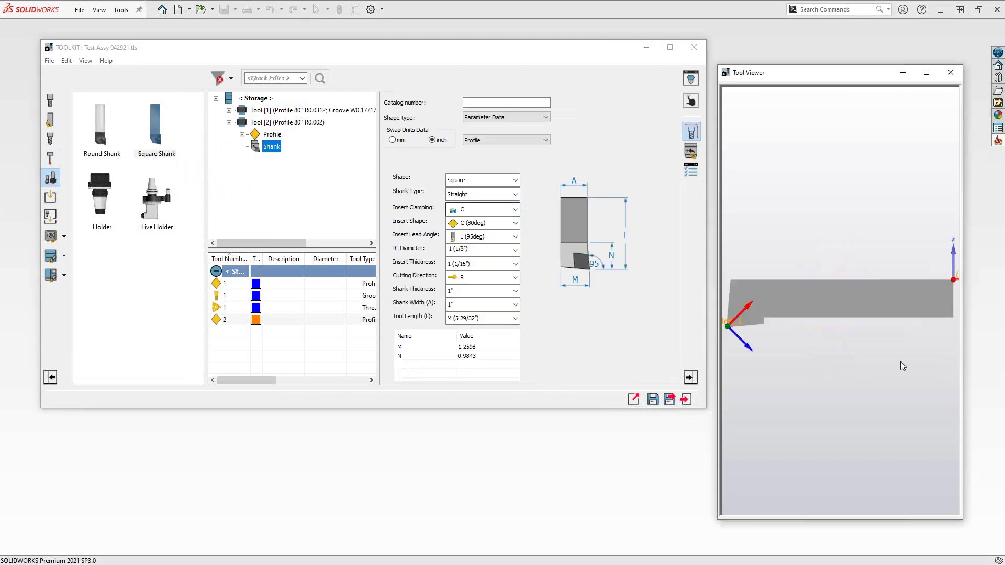
pyautogui.moveTo(900, 361); pyautogui.dragTo(775, 299)
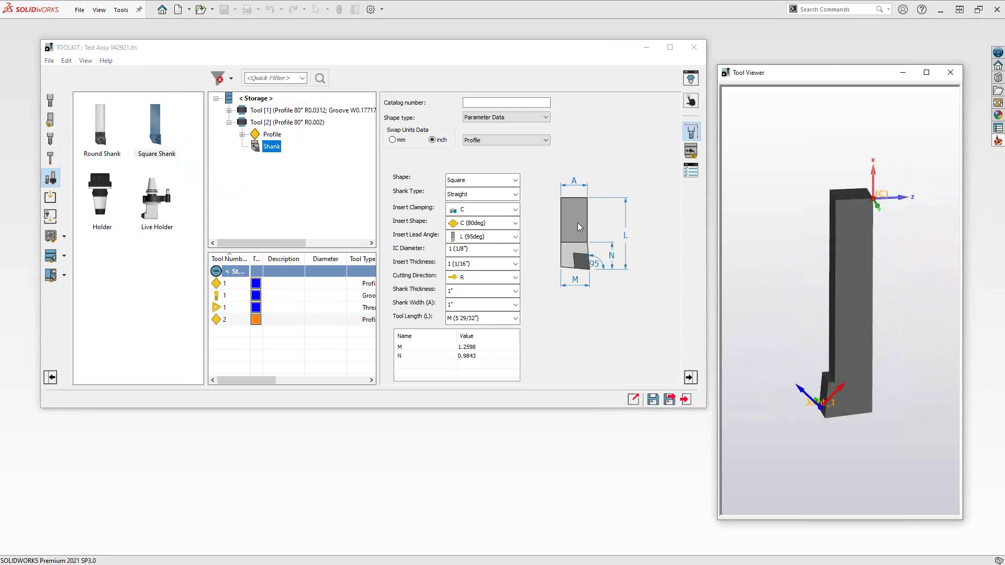
pyautogui.click(273, 122)
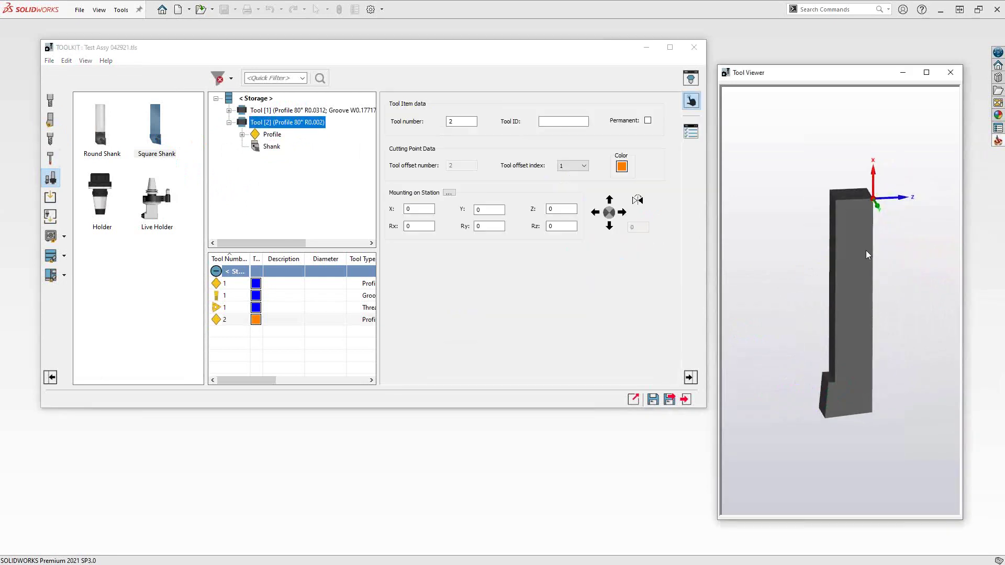
pyautogui.moveTo(866, 253); pyautogui.dragTo(905, 264)
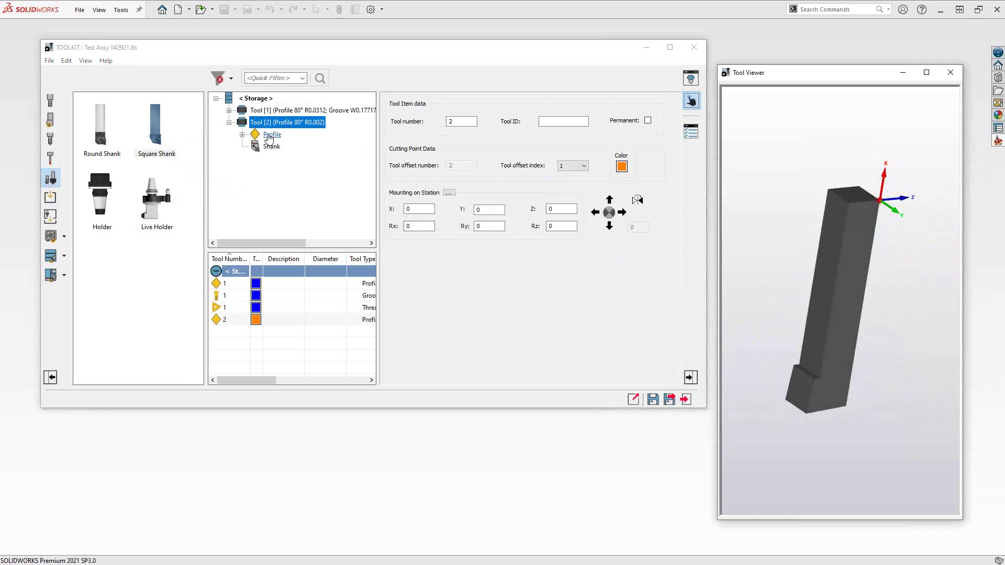
# Move the Profile insert under Tool [2]'s Shank node and zoom in on it at the shank tip
pyautogui.moveTo(269, 138); pyautogui.dragTo(269, 150)
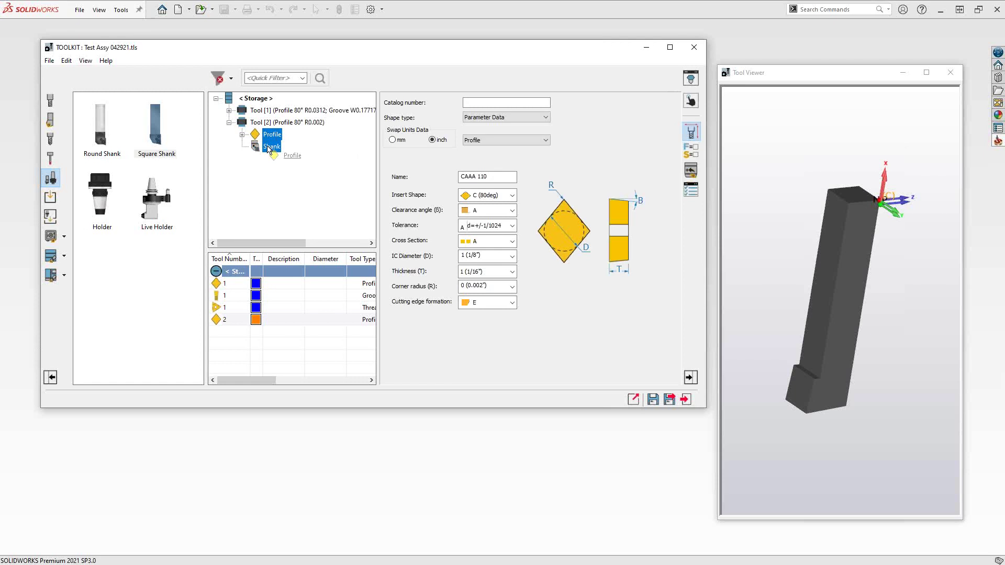
pyautogui.moveTo(269, 150); pyautogui.dragTo(269, 149)
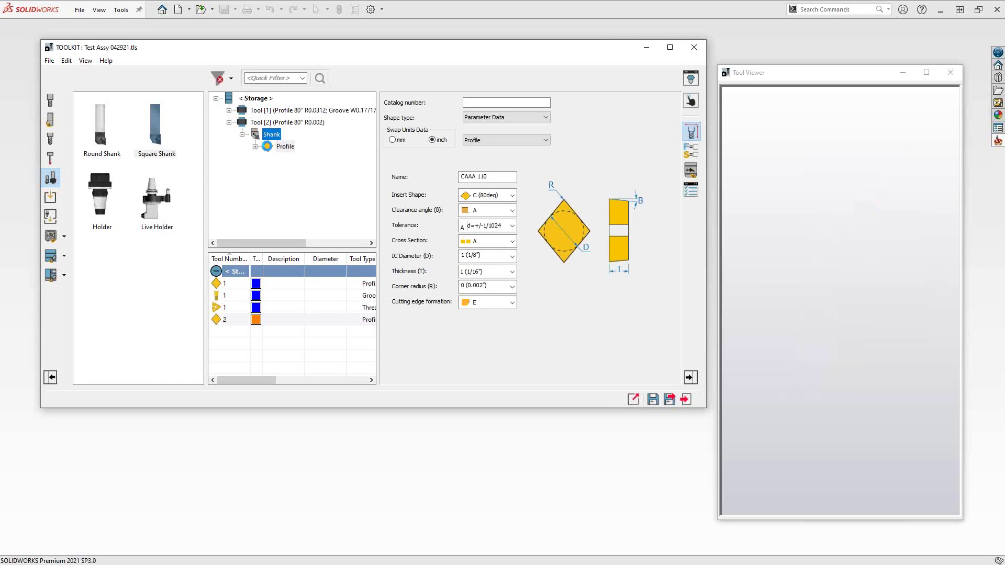
pyautogui.moveTo(763, 325); pyautogui.dragTo(855, 326, button='middle')
# Inspect the Profile insert's cutting point up close, then collapse to Tool [2]'s item data (tool number 2)
pyautogui.click(254, 147)
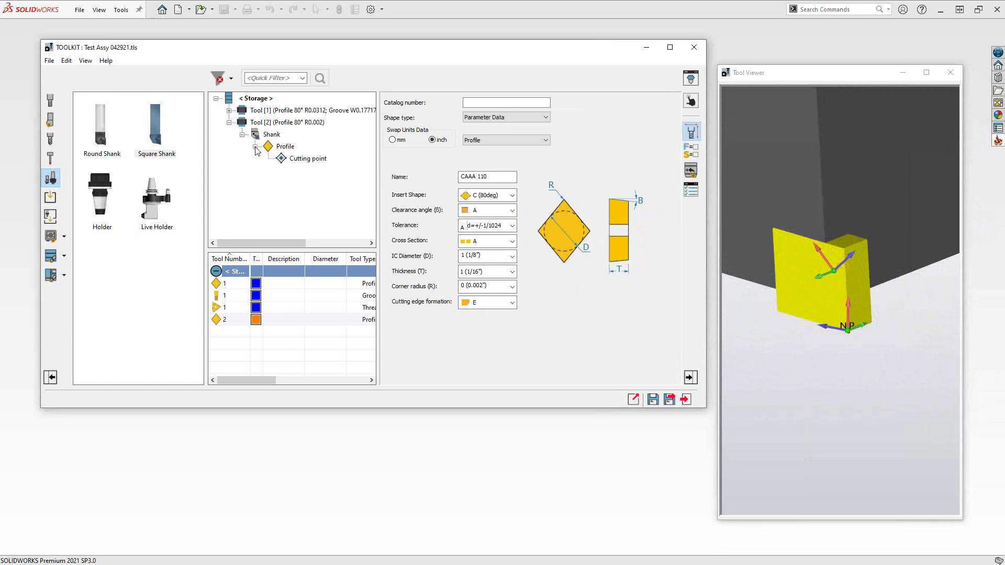
pyautogui.click(313, 159)
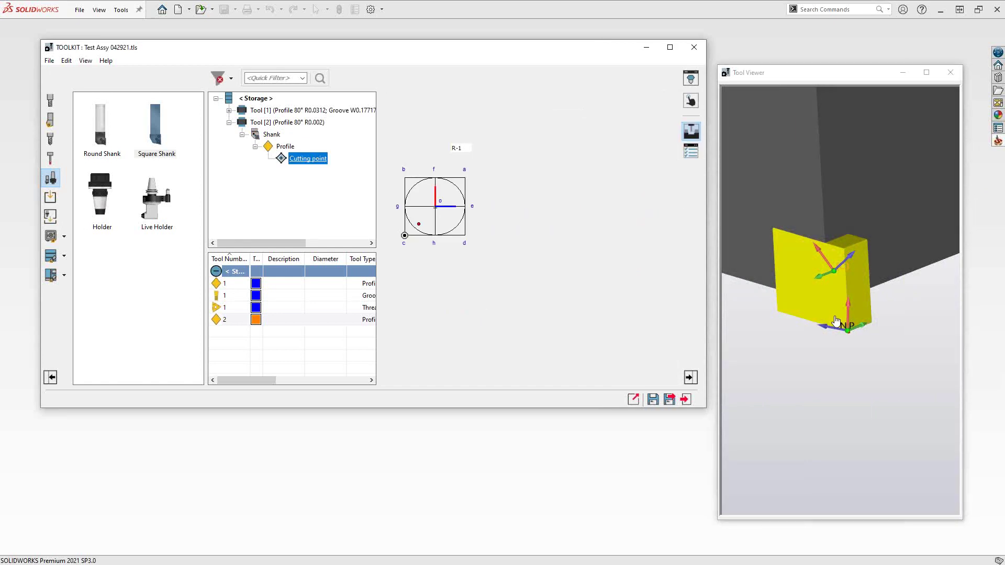
pyautogui.scroll(5, 864, 338)
pyautogui.scroll(4, 842, 309)
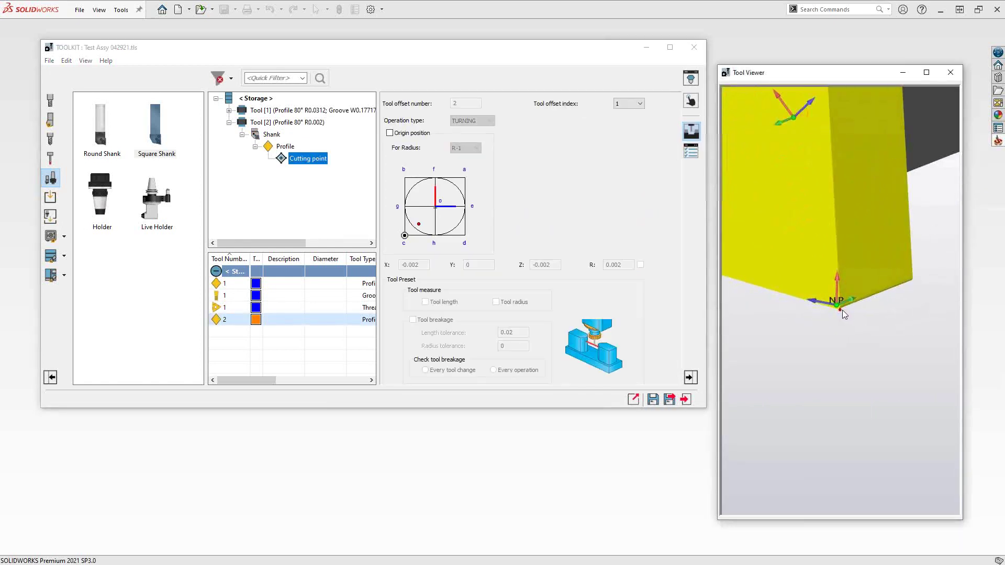
pyautogui.scroll(3, 841, 311)
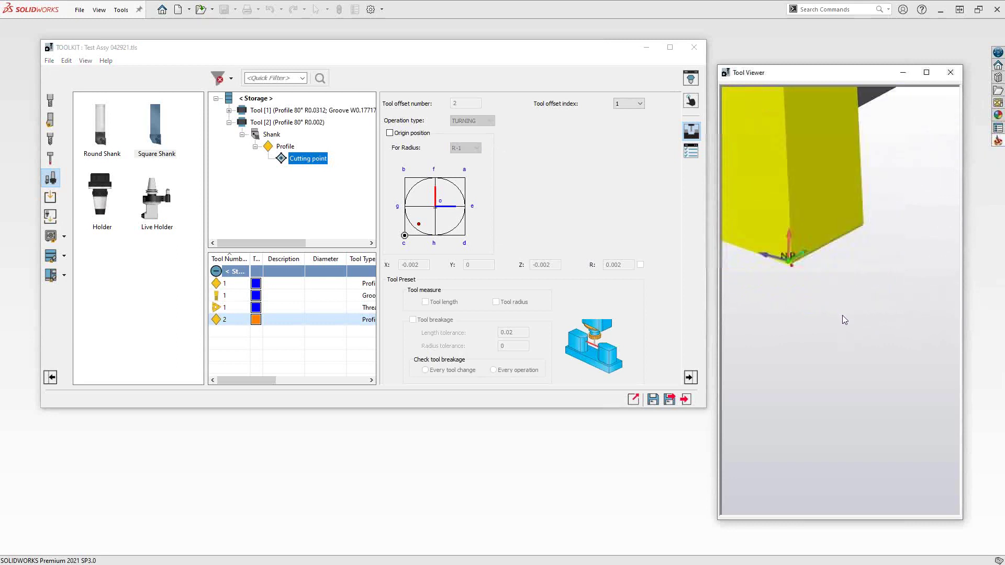
pyautogui.scroll(-5, 789, 251)
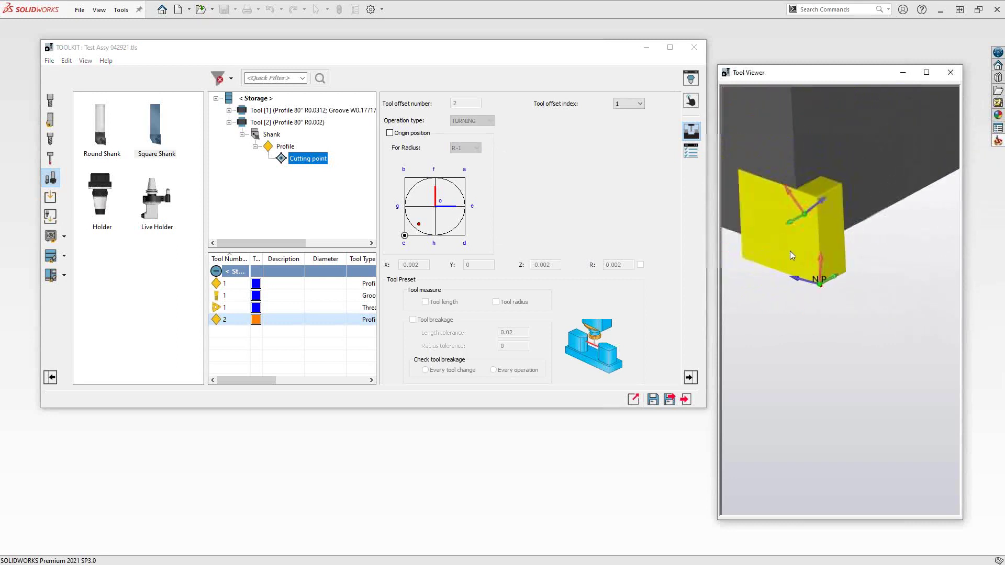
pyautogui.scroll(-1, 790, 256)
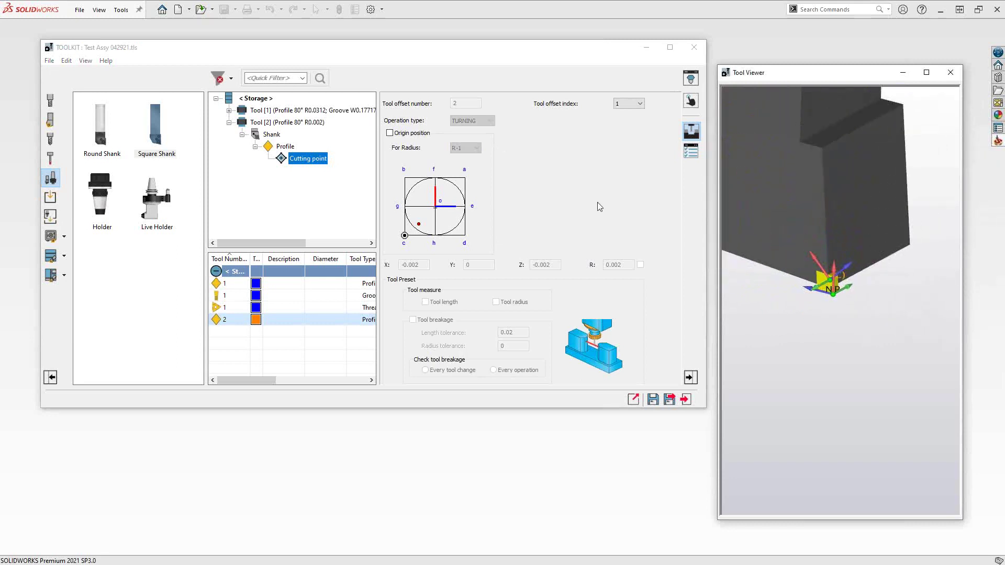
pyautogui.click(229, 123)
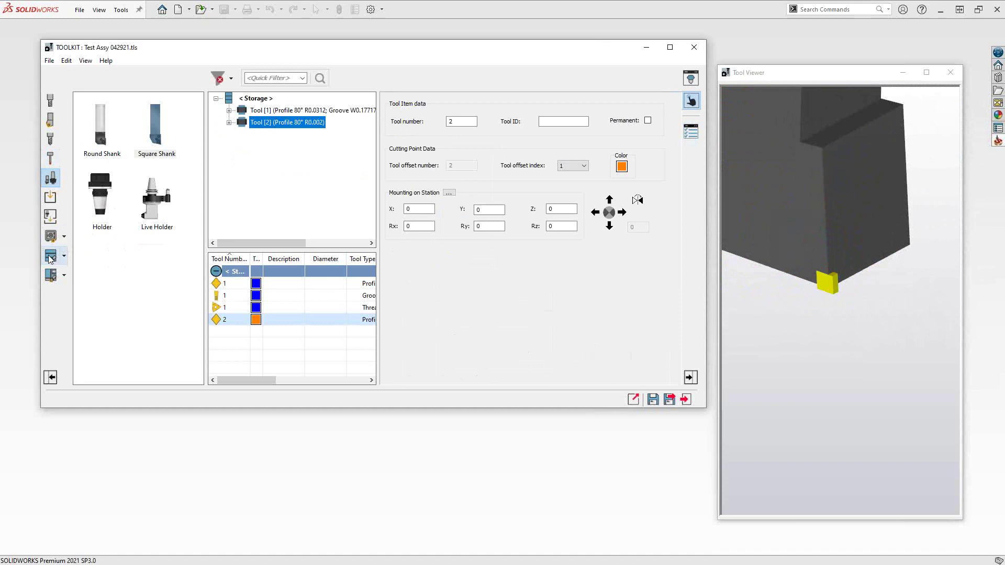
# Open and dismiss the View menu without changes, then expand Tool [1] to reveal its Mini Turret
pyautogui.click(84, 63)
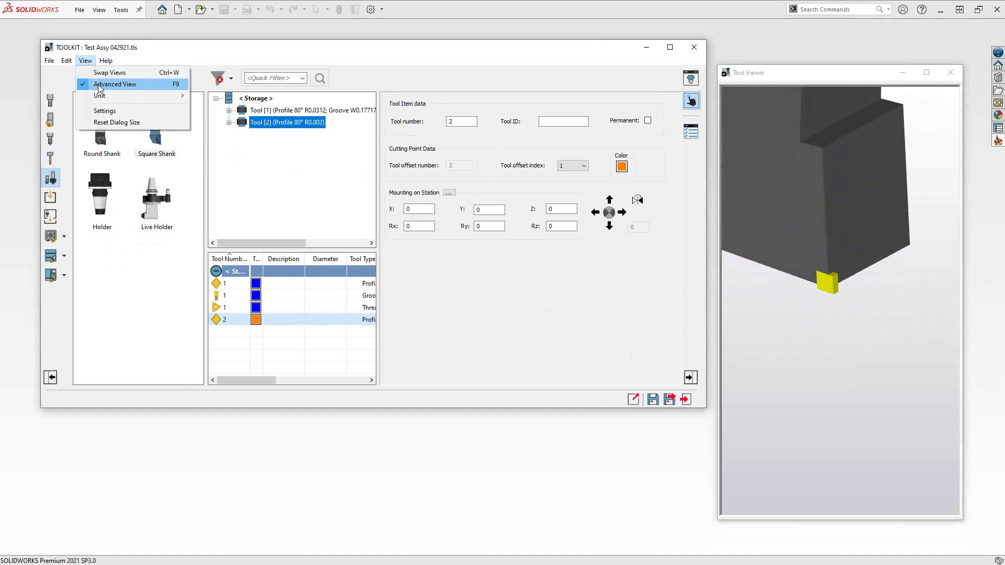
pyautogui.press('Escape')
pyautogui.click(245, 123)
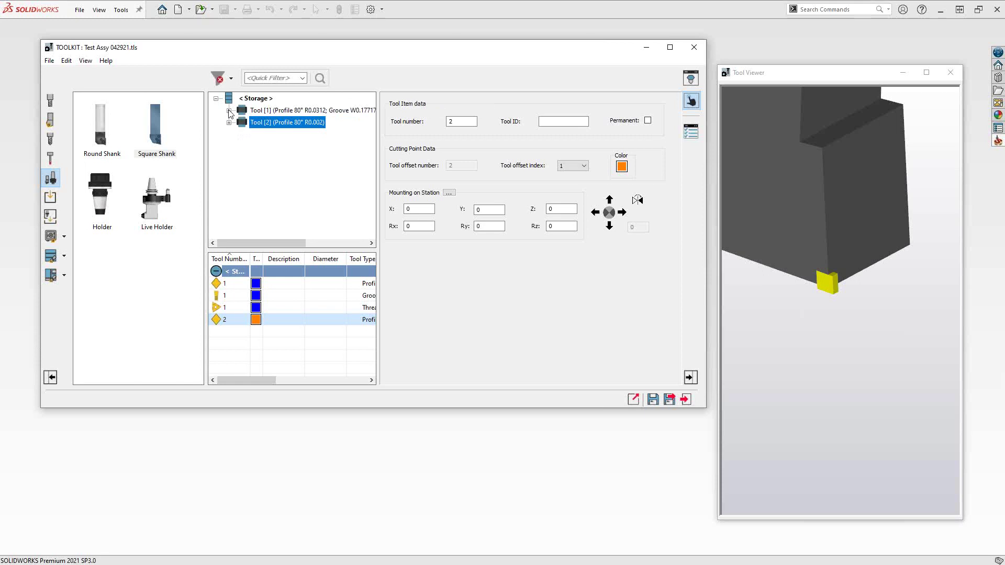
pyautogui.click(229, 110)
# Select and expand the Mini Turret to list its three holders, orbiting the turret model
pyautogui.click(272, 123)
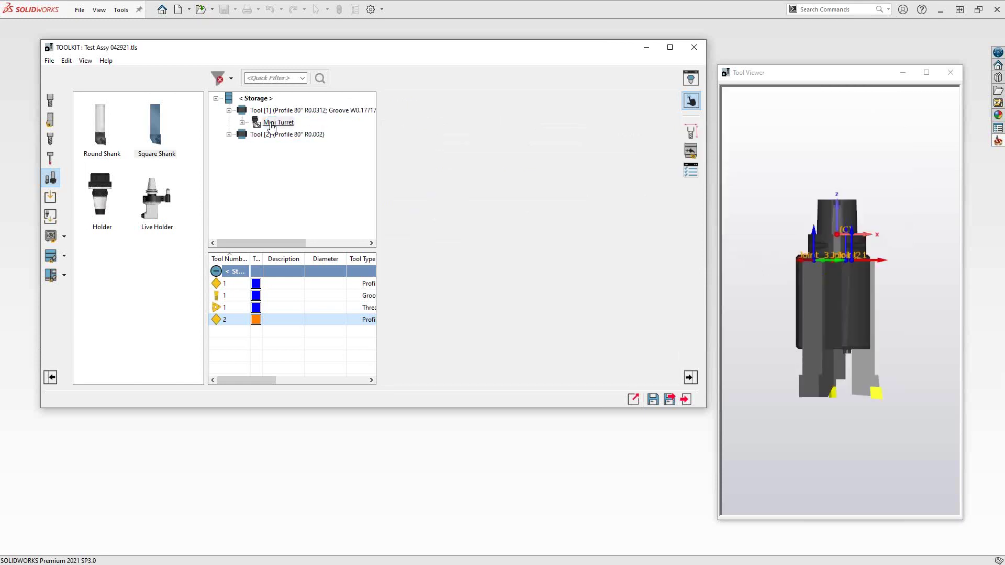
pyautogui.click(242, 123)
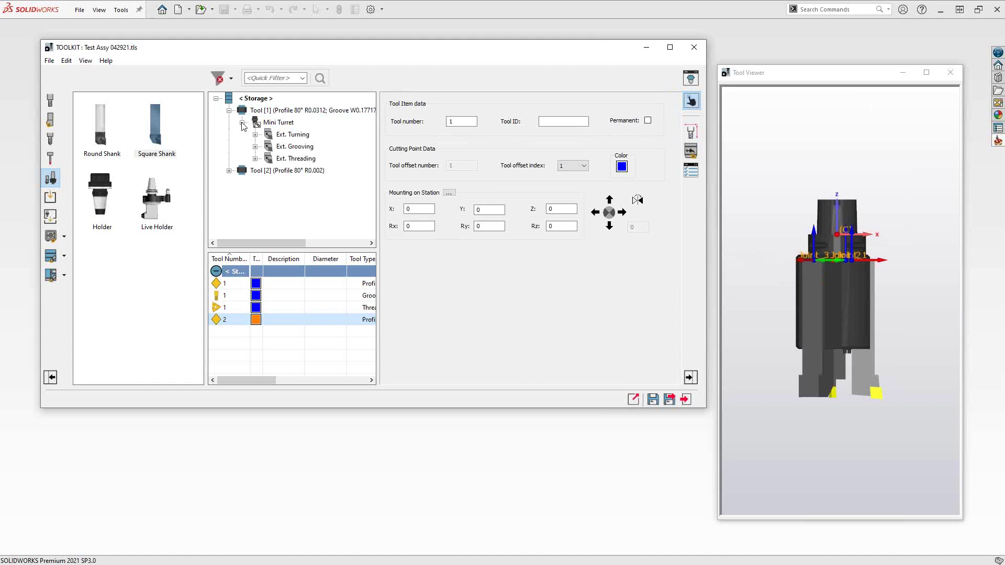
pyautogui.click(852, 355)
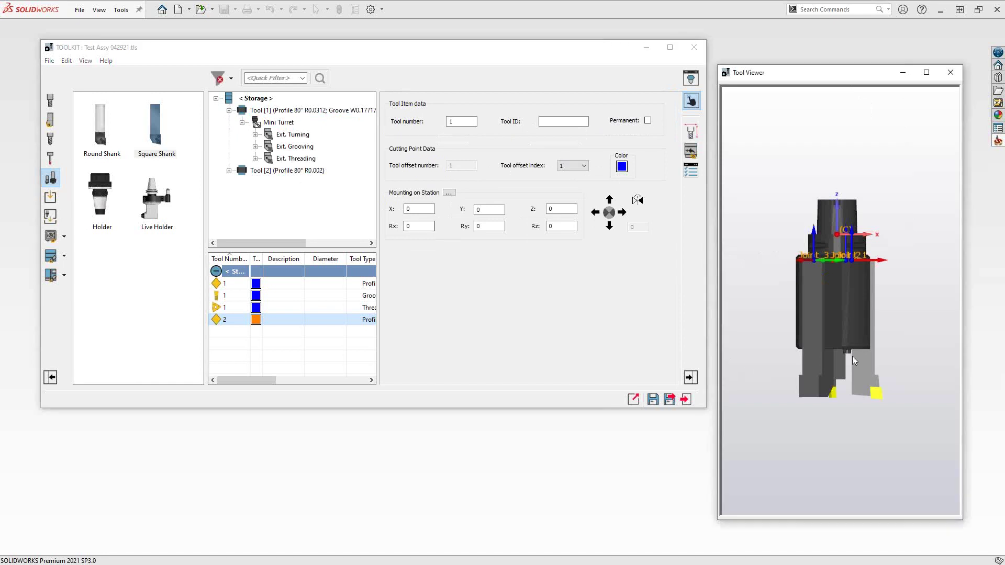
pyautogui.moveTo(875, 344); pyautogui.dragTo(816, 273)
pyautogui.doubleClick(278, 122)
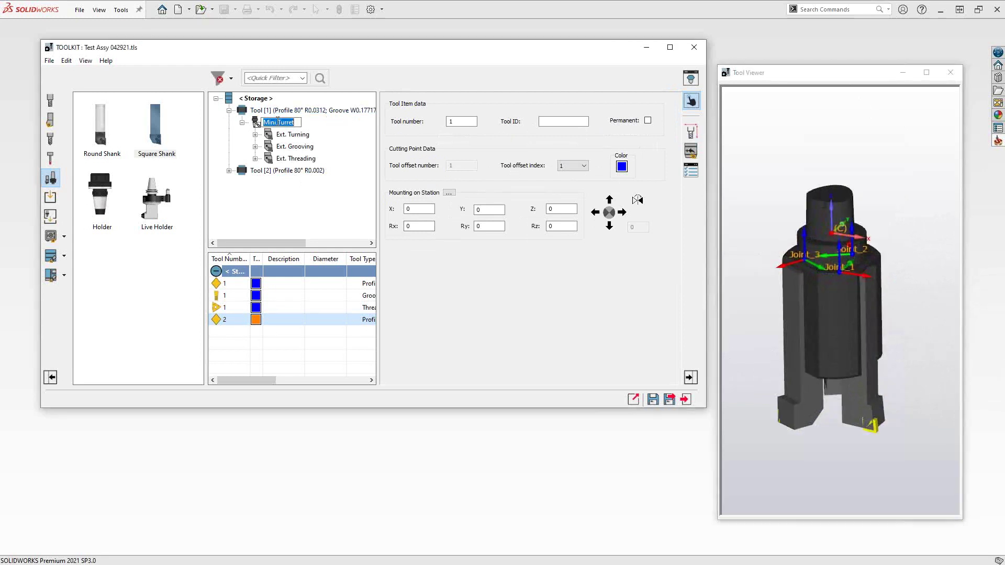
# Show the turret's three DIRECT joints, Joint_1 at X 0.63, Y -0.787, Z -1.102, and orbit to inspect them
pyautogui.click(691, 151)
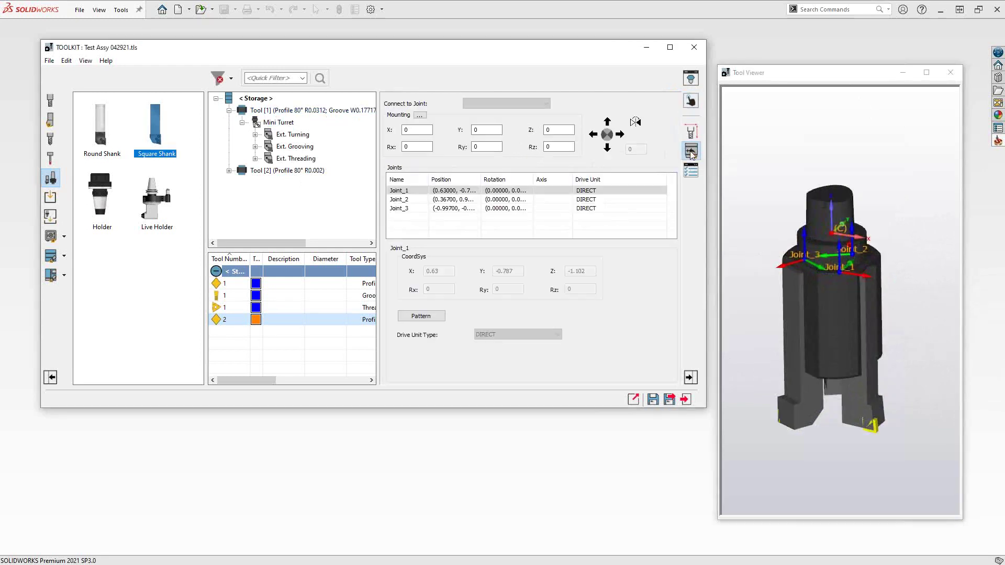
pyautogui.click(827, 247)
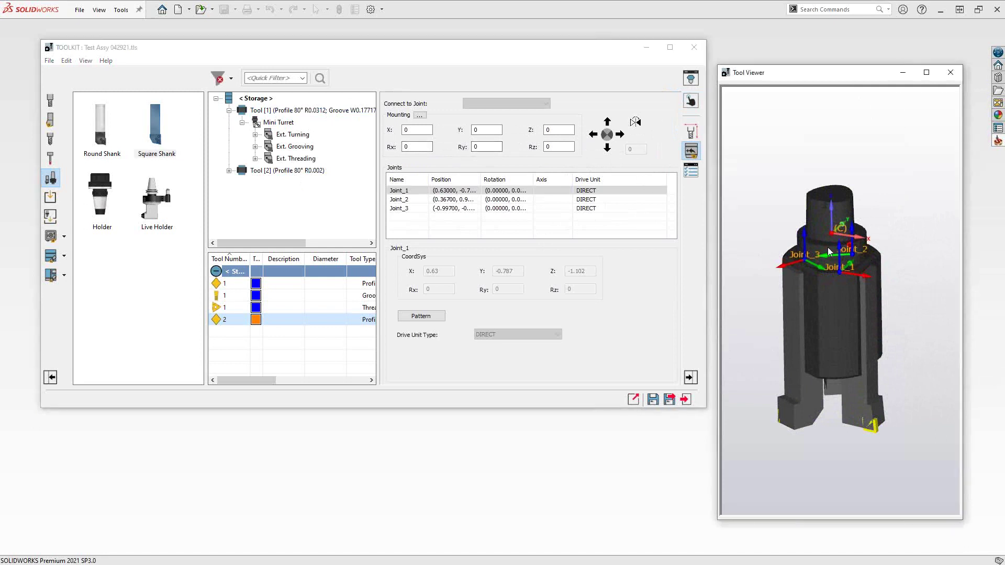
pyautogui.scroll(3, 848, 282)
pyautogui.moveTo(844, 280)
pyautogui.mouseDown(button='middle')
pyautogui.moveTo(831, 271)
pyautogui.moveTo(823, 282)
pyautogui.moveTo(873, 275)
pyautogui.mouseUp(button='middle')
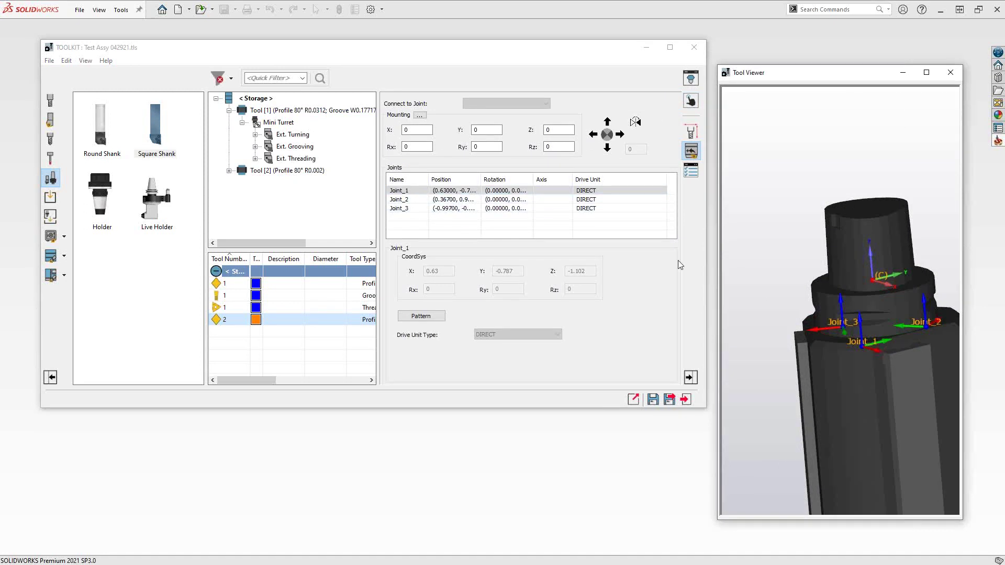
pyautogui.moveTo(917, 373)
pyautogui.mouseDown(button='middle')
pyautogui.moveTo(884, 349)
pyautogui.moveTo(908, 362)
pyautogui.moveTo(912, 378)
pyautogui.moveTo(855, 371)
pyautogui.moveTo(926, 362)
pyautogui.moveTo(918, 367)
pyautogui.mouseUp(button='middle')
pyautogui.click(291, 128)
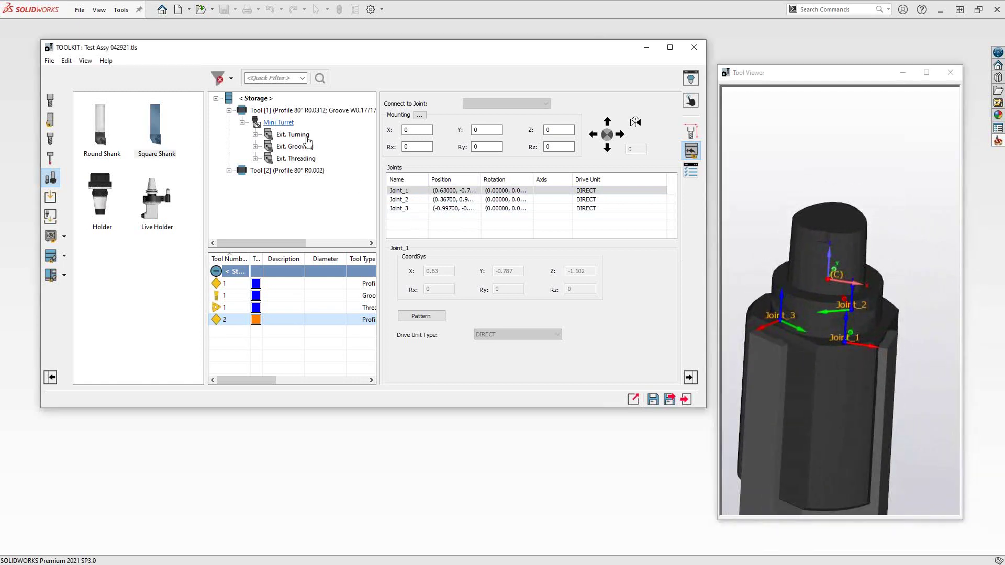
# Review the Mini Turret's STL shape file, then its joint list, rotating the model
pyautogui.click(691, 133)
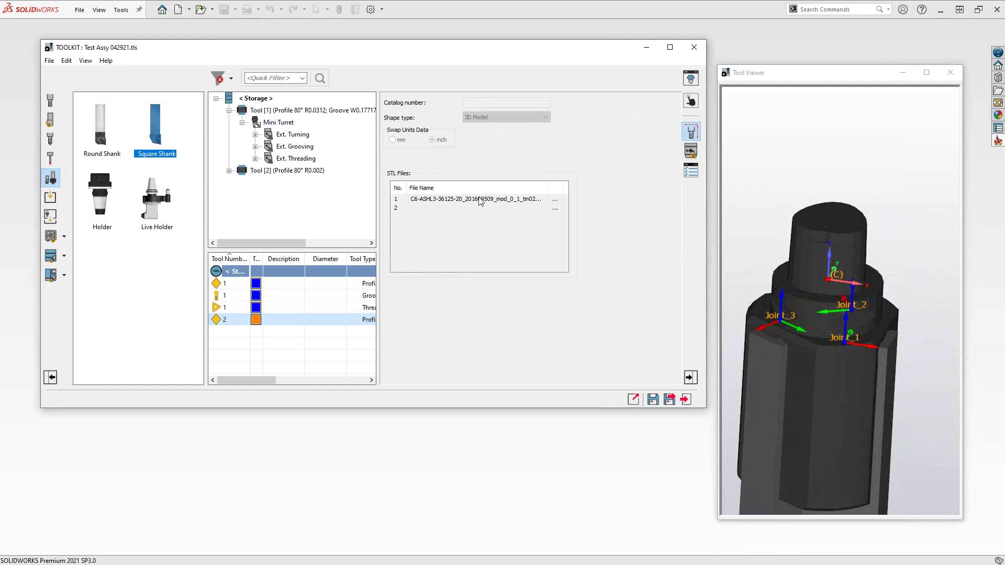
pyautogui.click(690, 152)
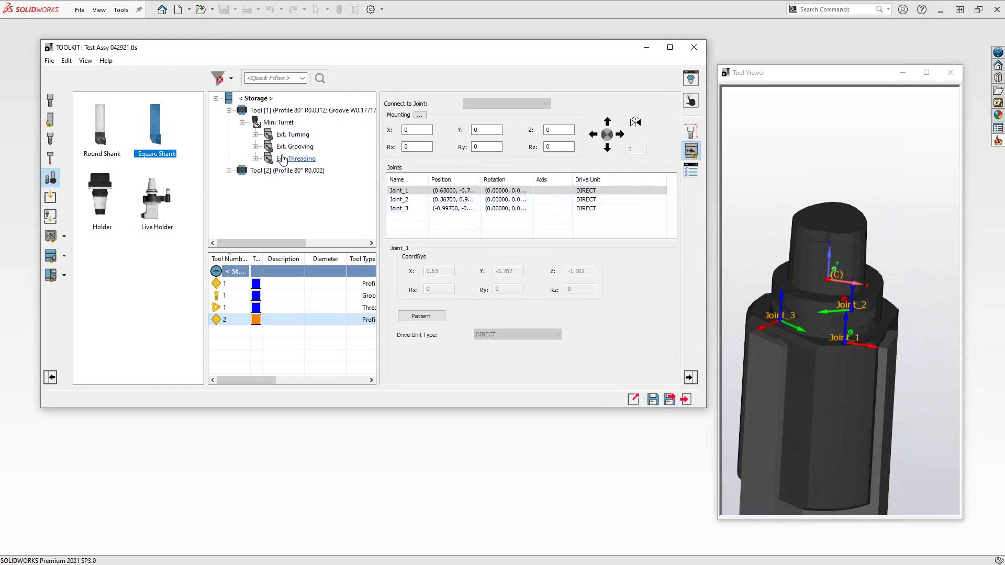
pyautogui.moveTo(816, 361); pyautogui.dragTo(850, 375)
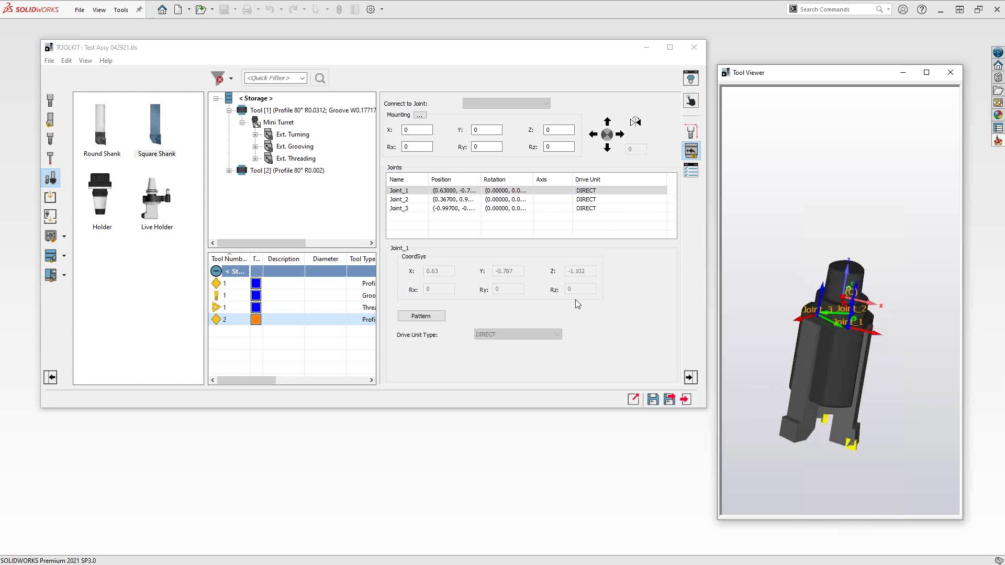
# Widen the joint table's Position column to full values, revisit the STL page, then clear the property panel
pyautogui.moveTo(533, 179); pyautogui.dragTo(588, 181)
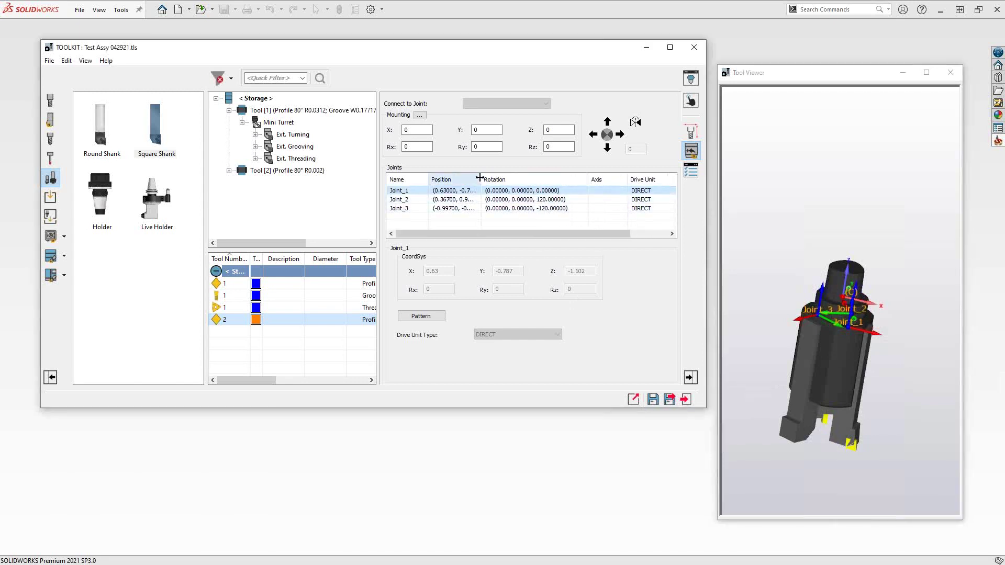
pyautogui.moveTo(480, 178); pyautogui.dragTo(519, 182)
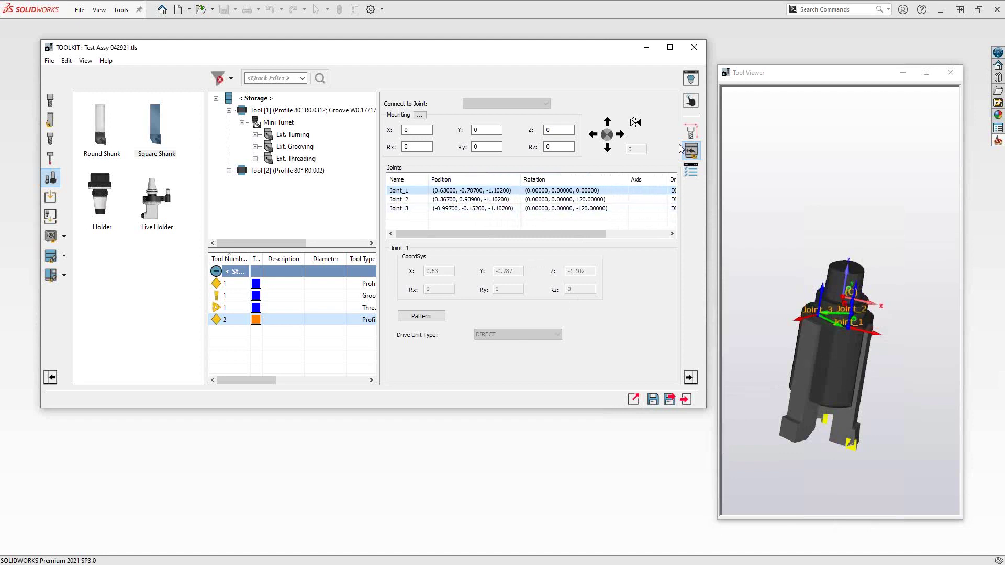
pyautogui.click(691, 132)
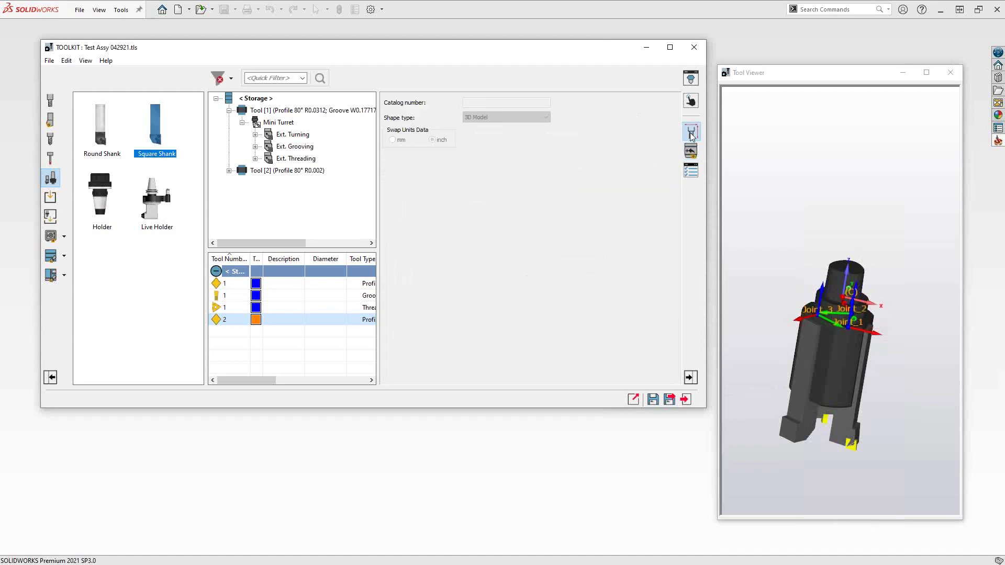
pyautogui.click(691, 104)
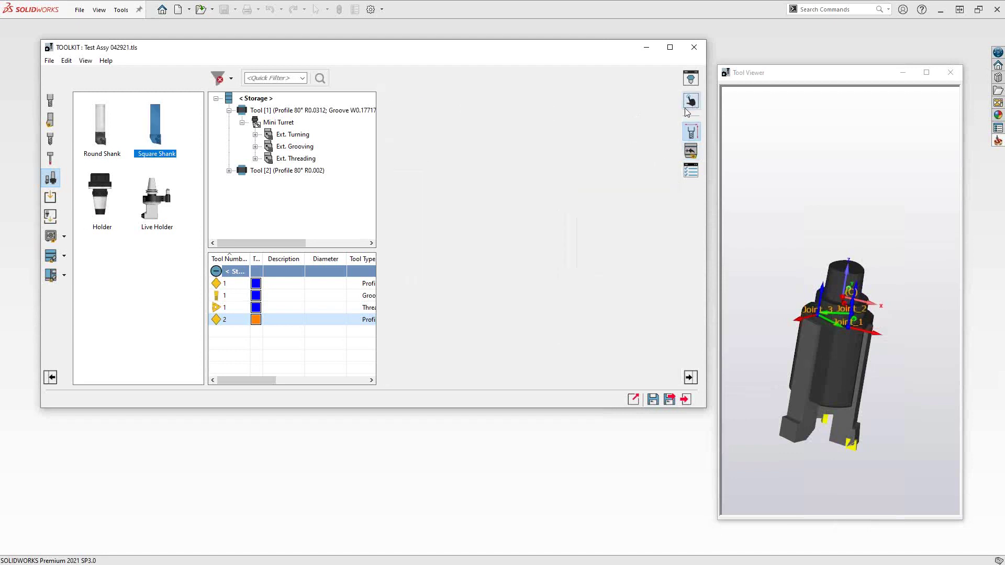
pyautogui.click(294, 136)
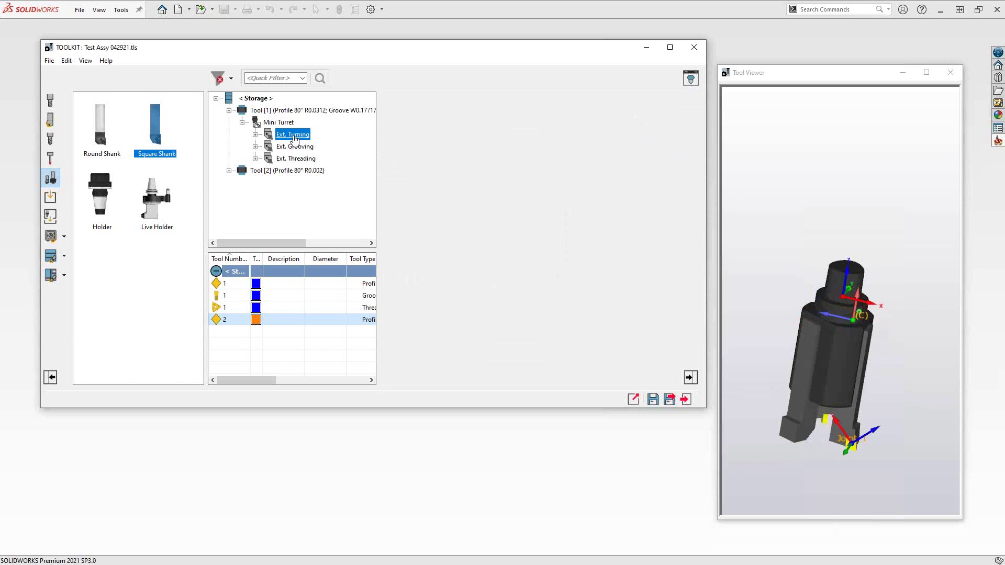
pyautogui.click(294, 136)
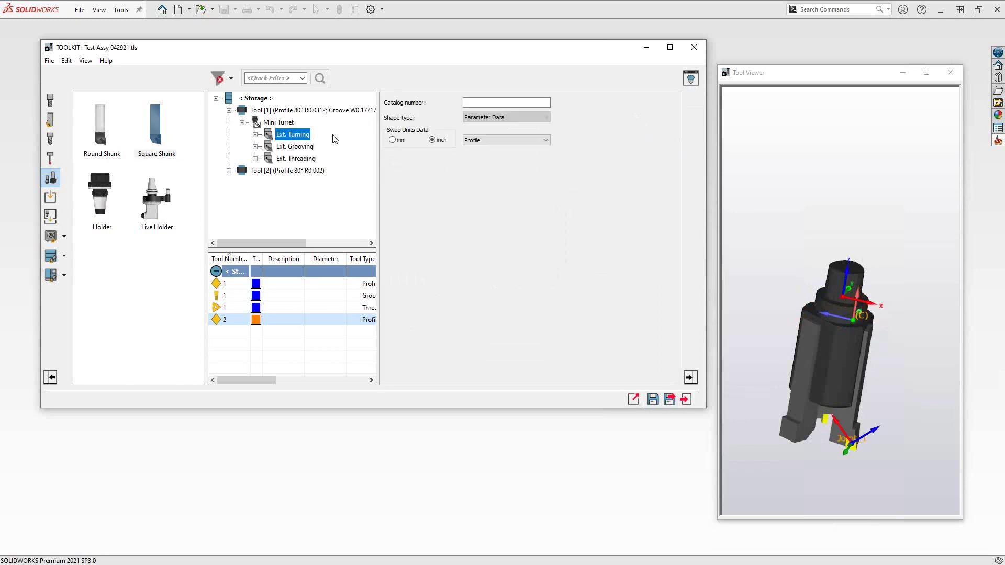
pyautogui.click(691, 129)
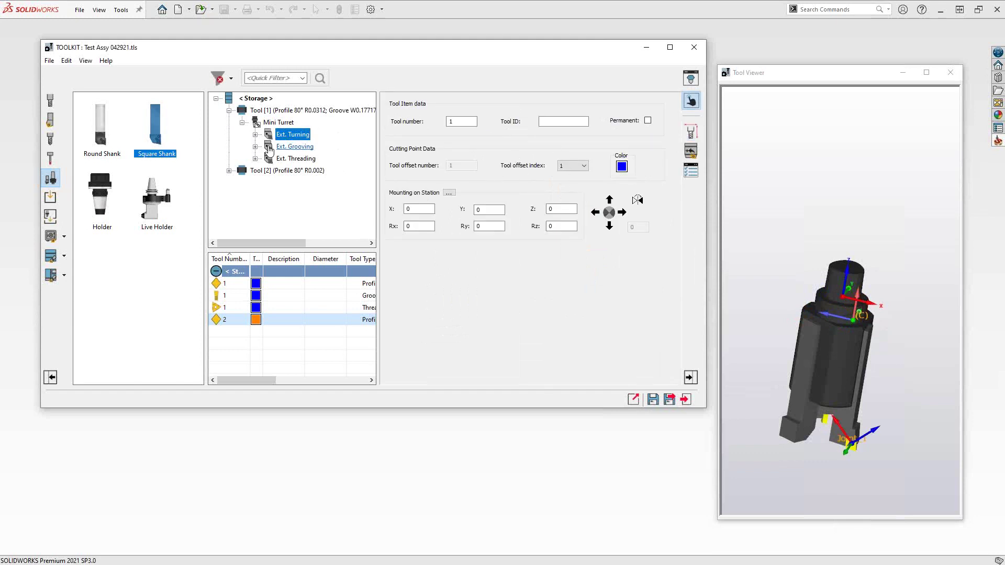
pyautogui.click(255, 147)
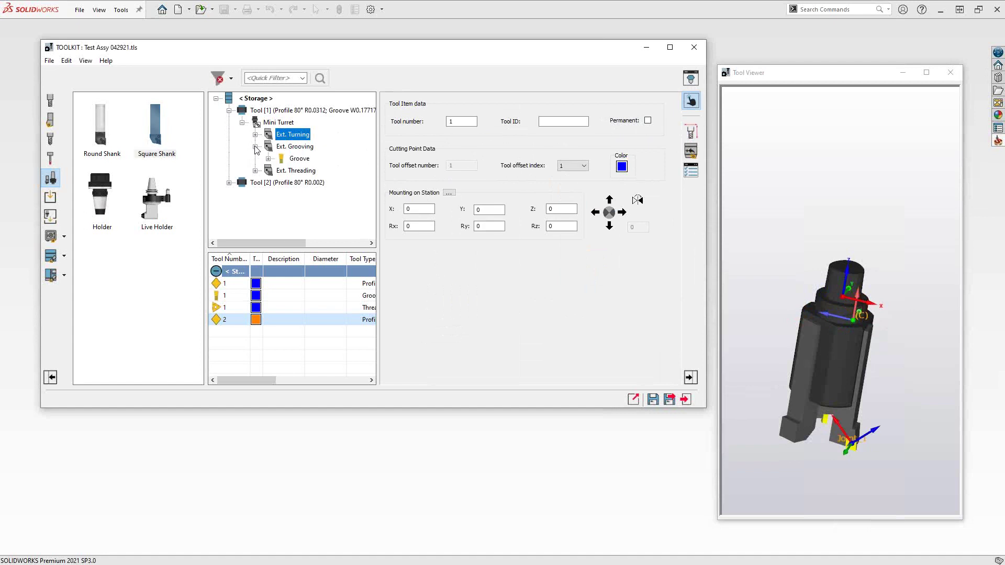
pyautogui.click(296, 147)
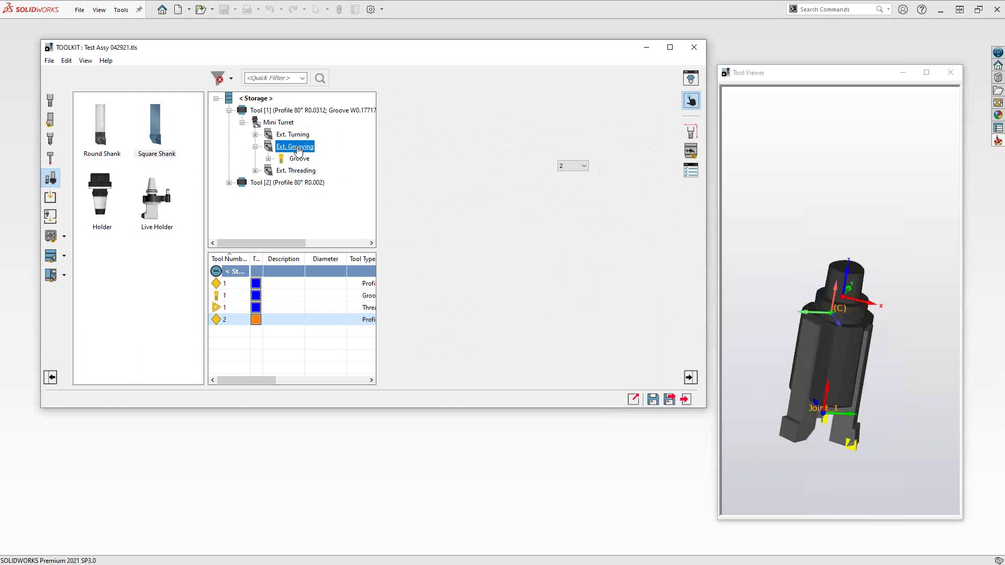
pyautogui.click(294, 172)
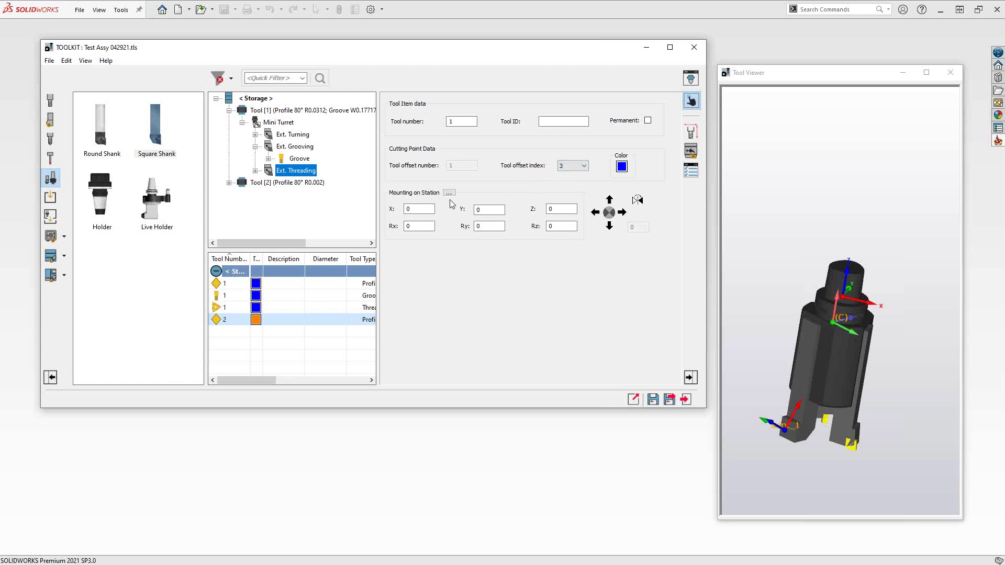
pyautogui.click(840, 400)
pyautogui.moveTo(840, 400)
pyautogui.mouseDown()
pyautogui.moveTo(853, 405)
pyautogui.moveTo(784, 372)
pyautogui.moveTo(899, 397)
pyautogui.moveTo(848, 414)
pyautogui.mouseUp()
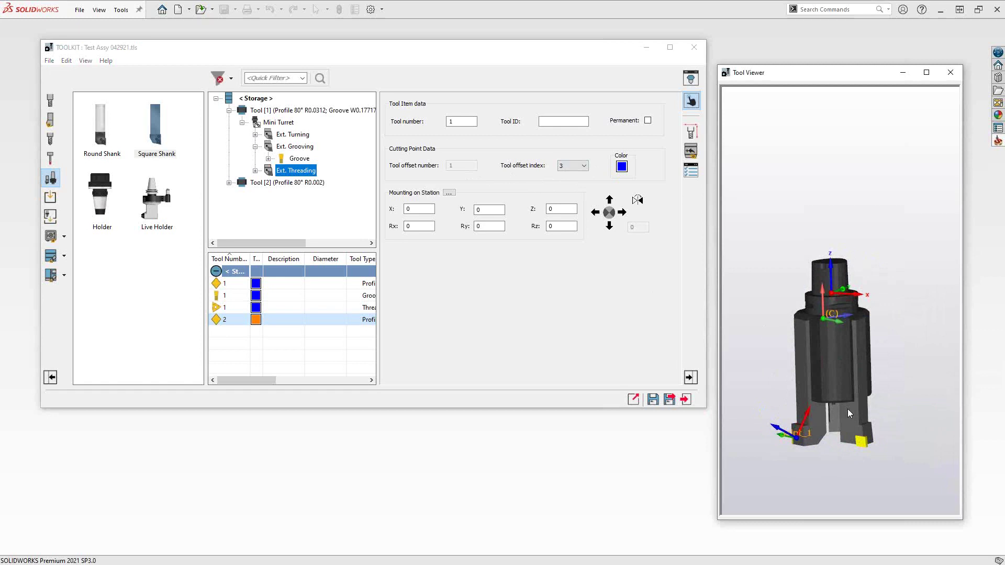
pyautogui.click(281, 123)
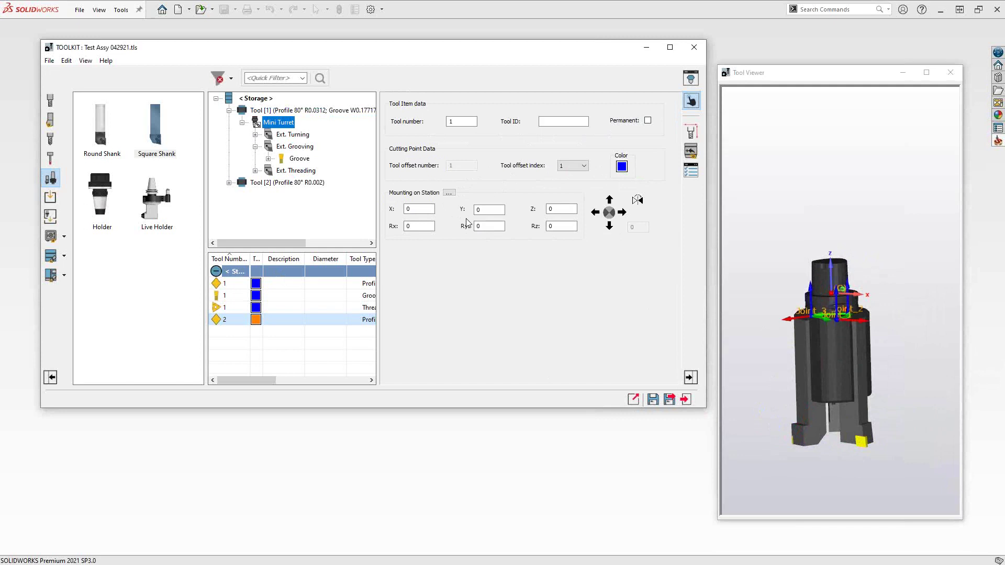
# Verify Ext. Turning, Ext. Grooving and Ext. Threading connect to Joint_1, Joint_2 and Joint_3 in the Mini Turret
pyautogui.click(254, 146)
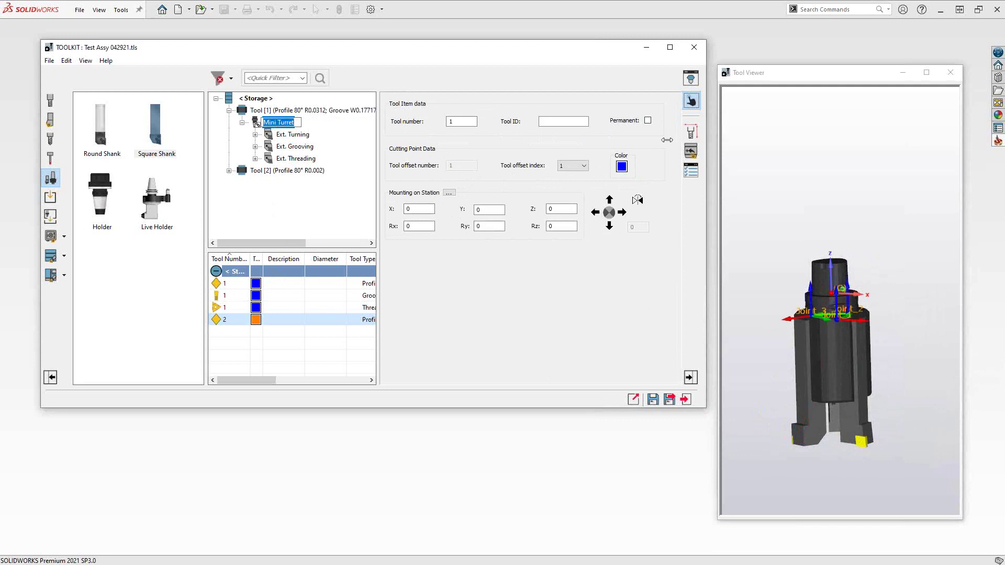
pyautogui.click(691, 151)
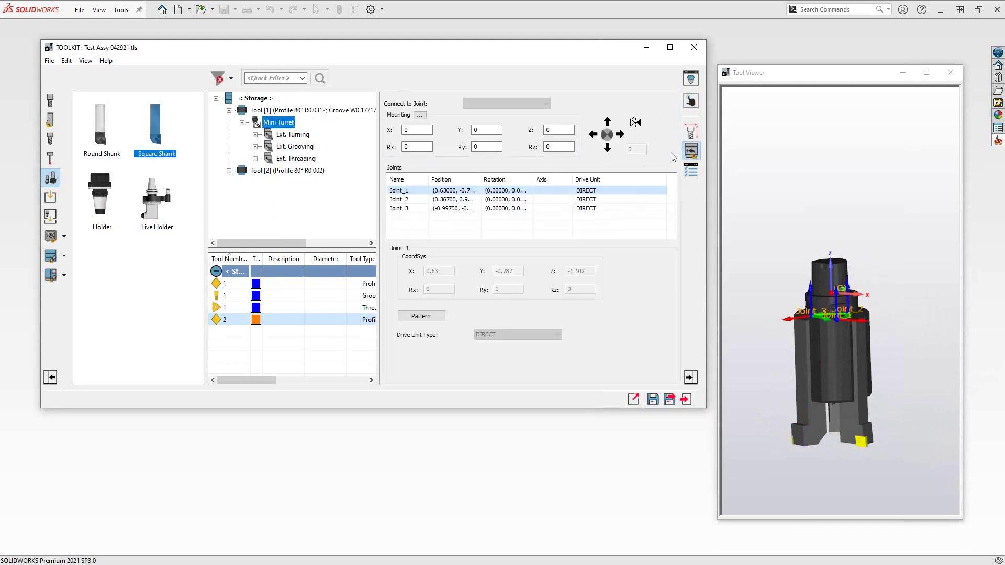
pyautogui.click(282, 137)
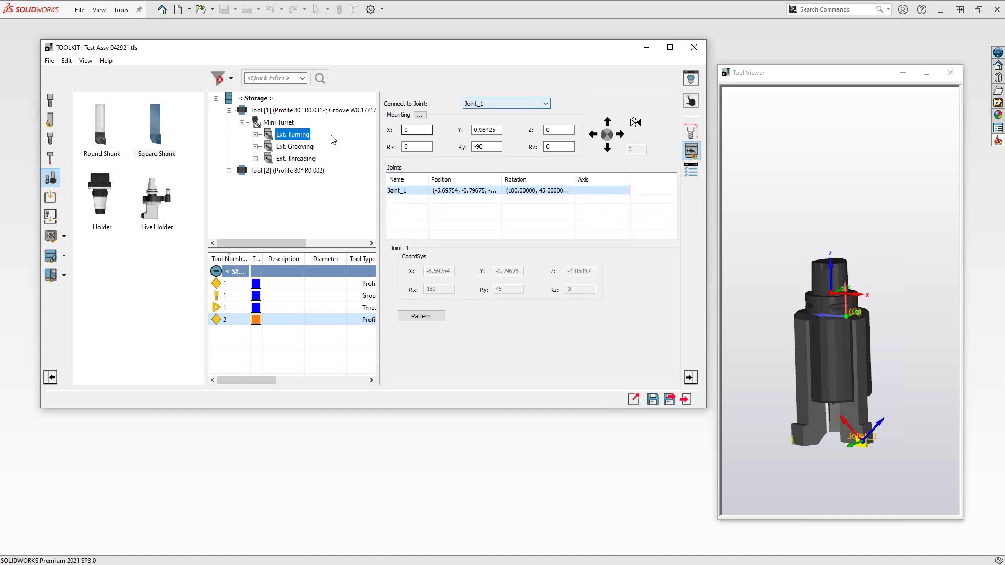
pyautogui.click(288, 148)
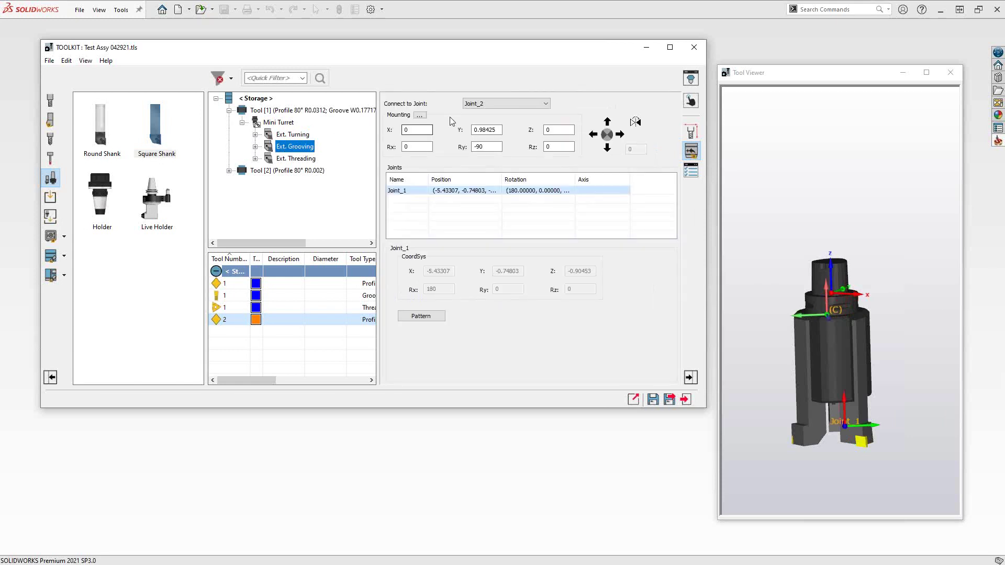
pyautogui.click(293, 160)
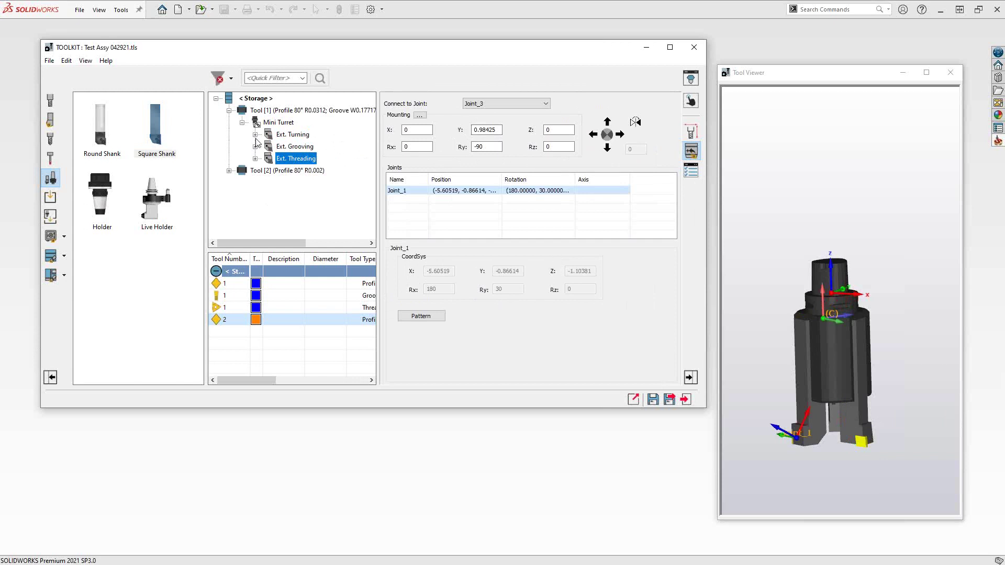
# Expand all three shanks to show their inserts and select the Ext. Turning Profile insert
pyautogui.click(256, 135)
pyautogui.click(256, 159)
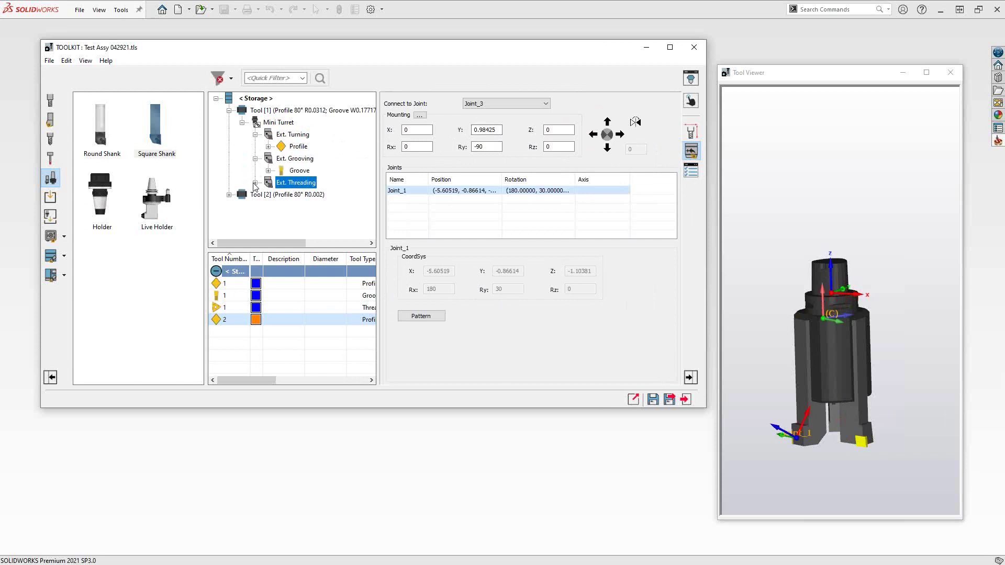
pyautogui.click(255, 183)
pyautogui.click(298, 146)
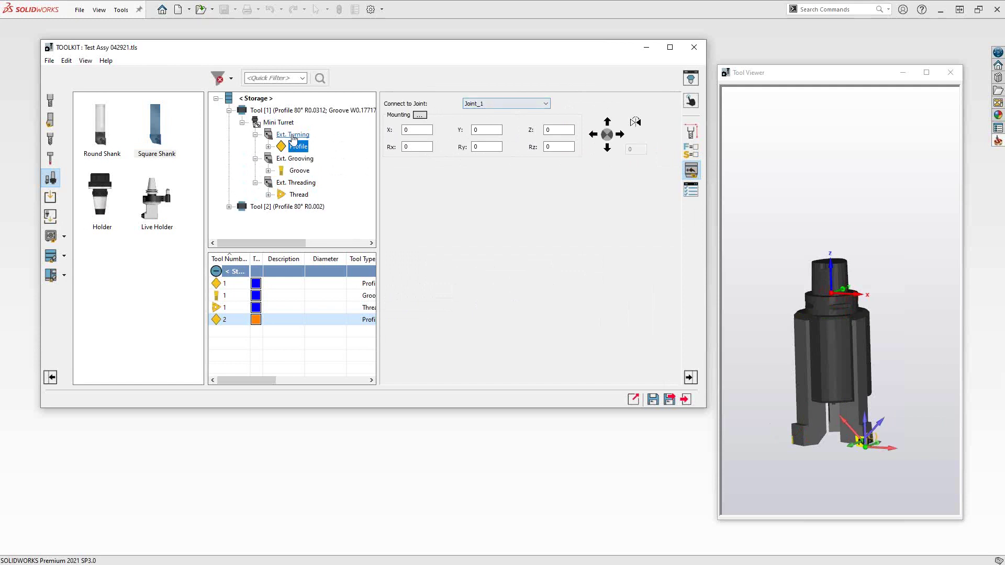
# Expand the Profile insert under Ext. Turning and select its cutting point
pyautogui.click(293, 136)
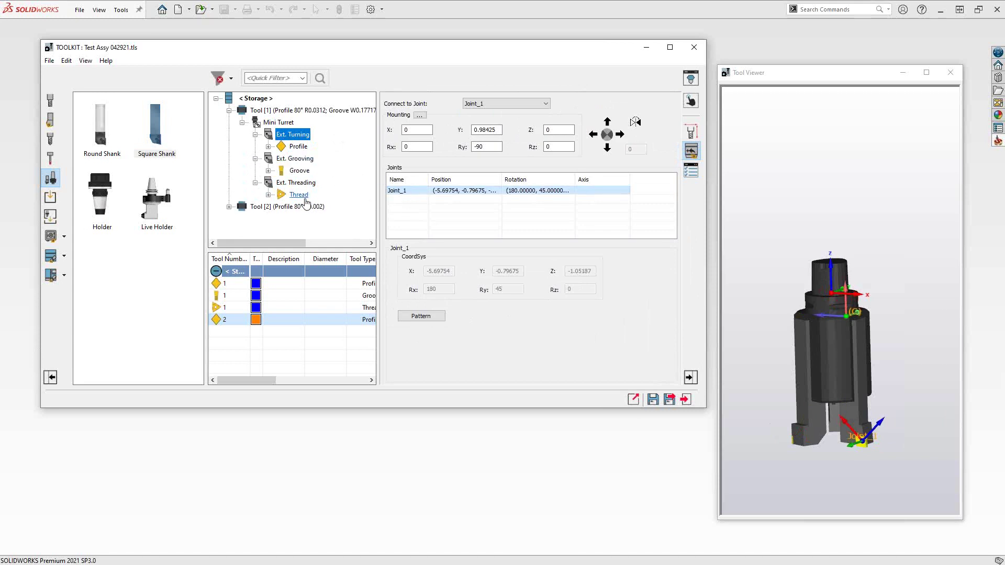
pyautogui.click(269, 147)
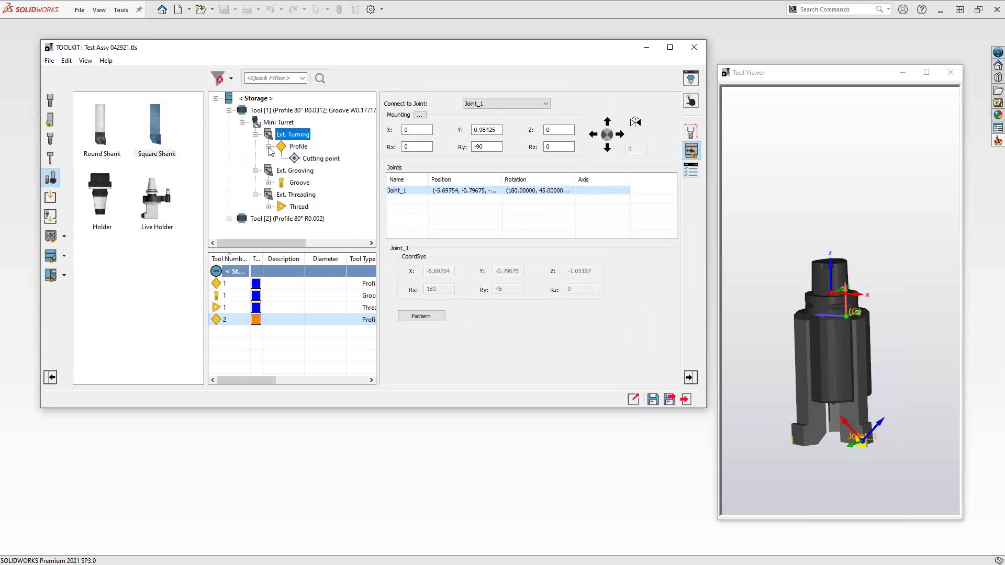
pyautogui.click(314, 159)
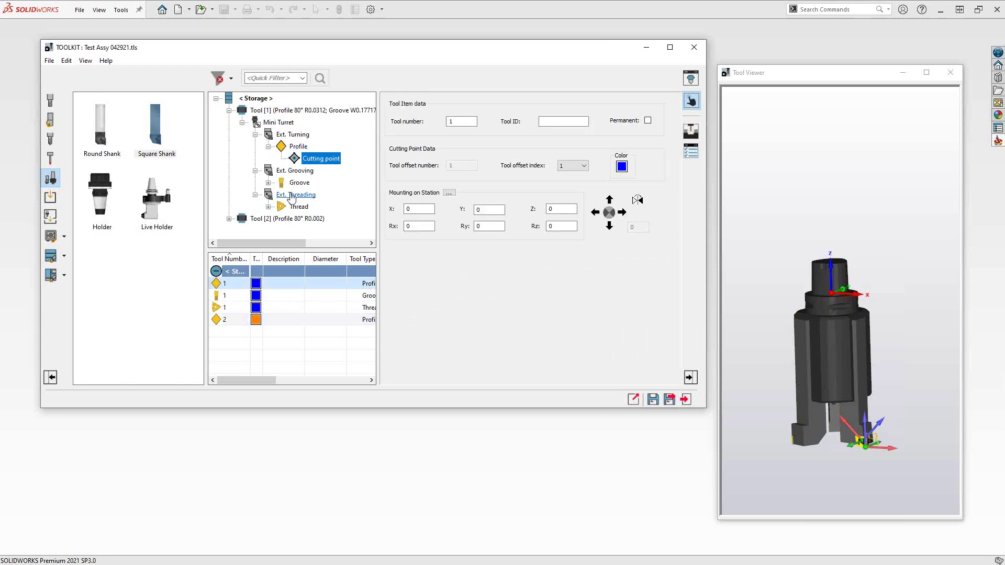
# Select the Groove insert's cutting point, inspect it at the insert tip, and open its context menu
pyautogui.click(268, 182)
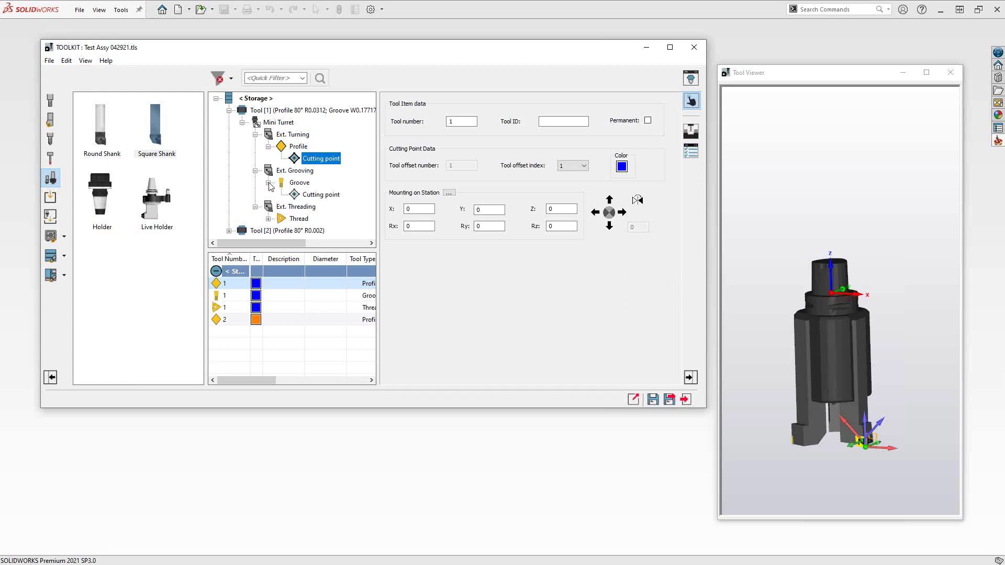
pyautogui.click(297, 182)
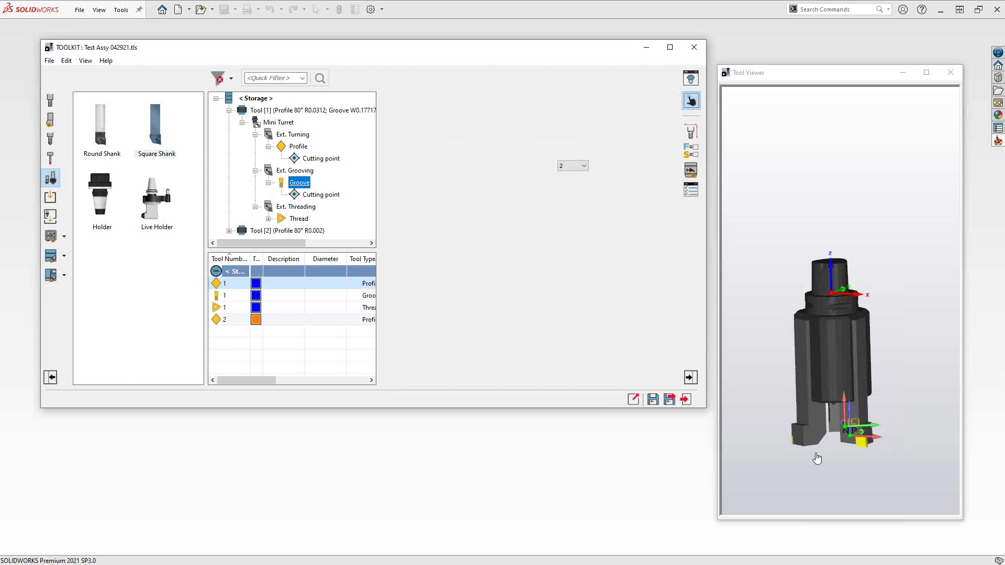
pyautogui.press('Down')
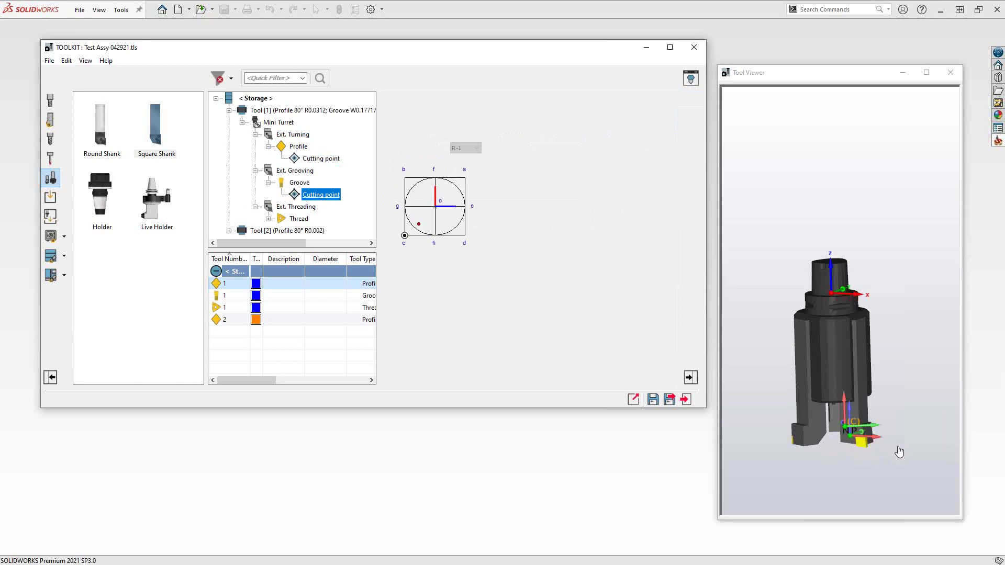
pyautogui.moveTo(899, 460); pyautogui.dragTo(888, 440)
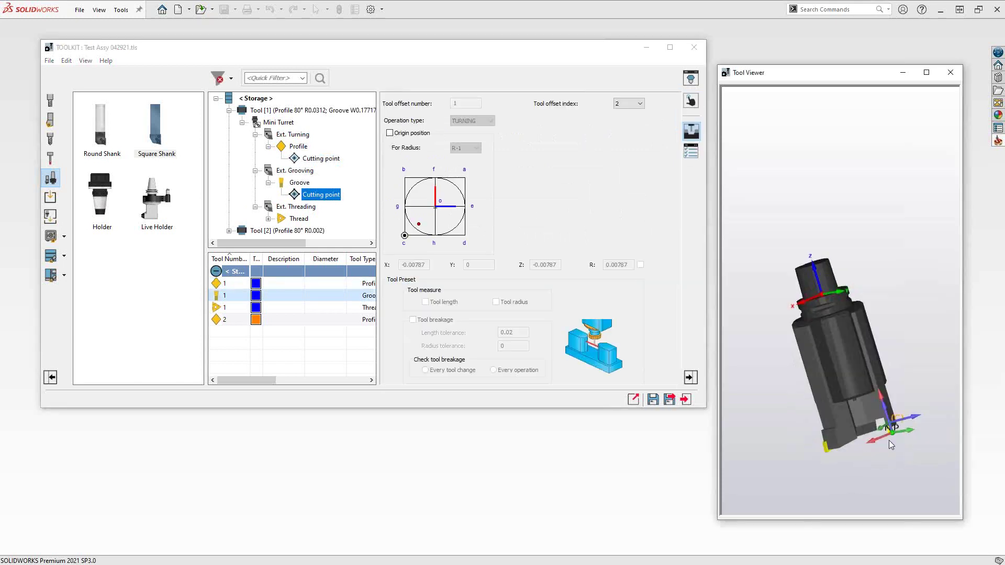
pyautogui.scroll(5, 861, 383)
pyautogui.moveTo(856, 255); pyautogui.dragTo(827, 312)
pyautogui.scroll(4, 830, 314)
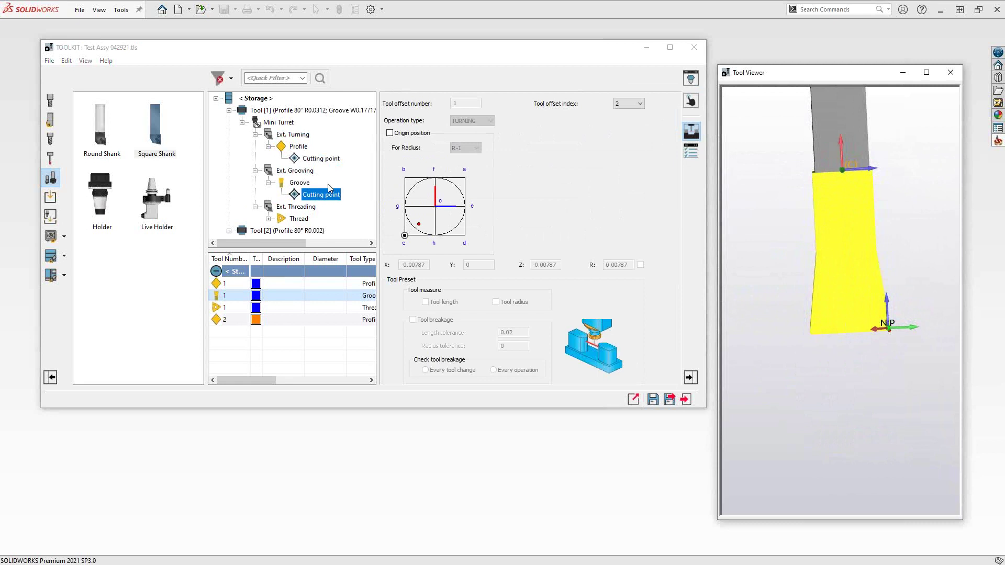
pyautogui.rightClick(328, 200)
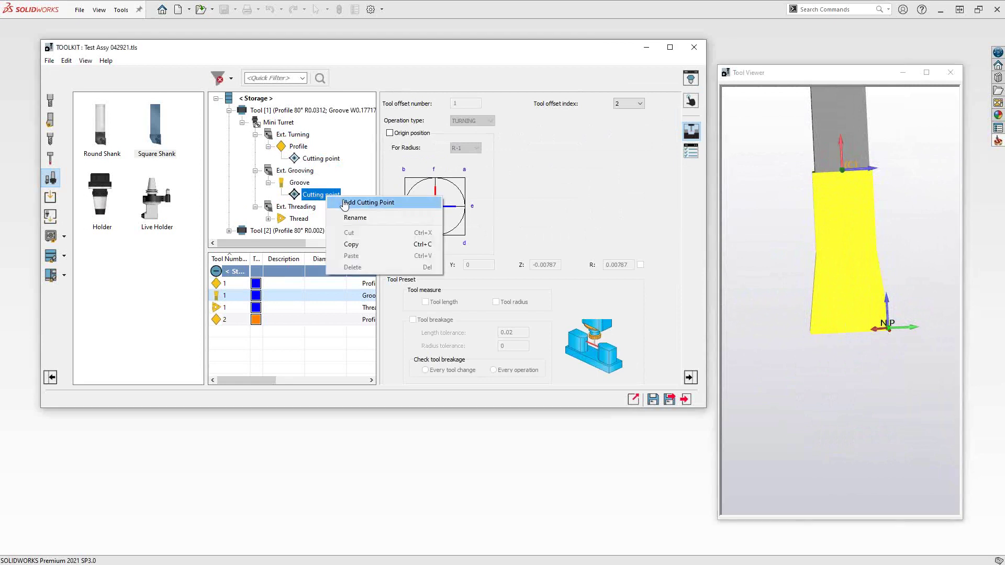
# Add a new cutting point to the Groove insert with Origin position on and radius R-2
pyautogui.click(344, 203)
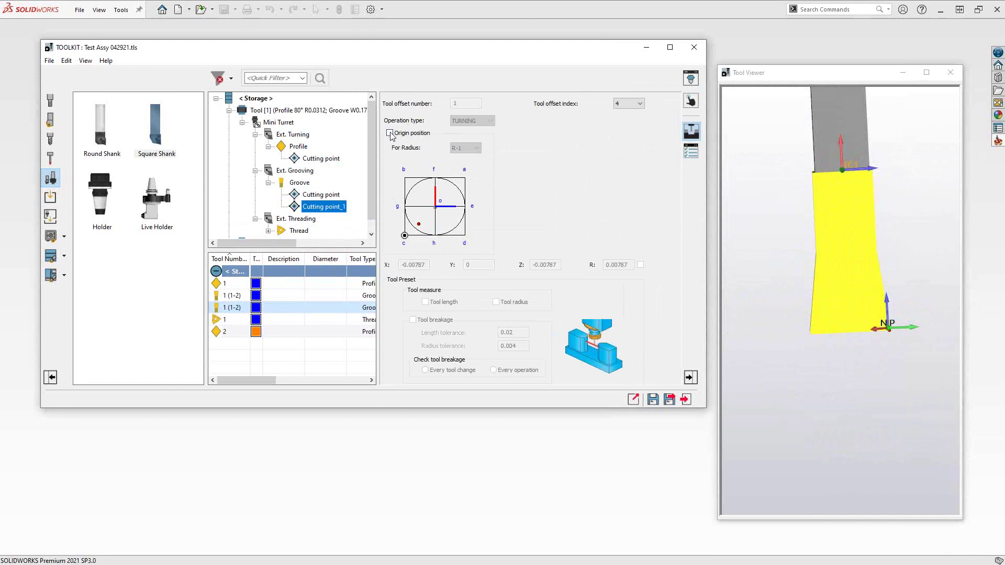
pyautogui.click(389, 132)
pyautogui.click(477, 149)
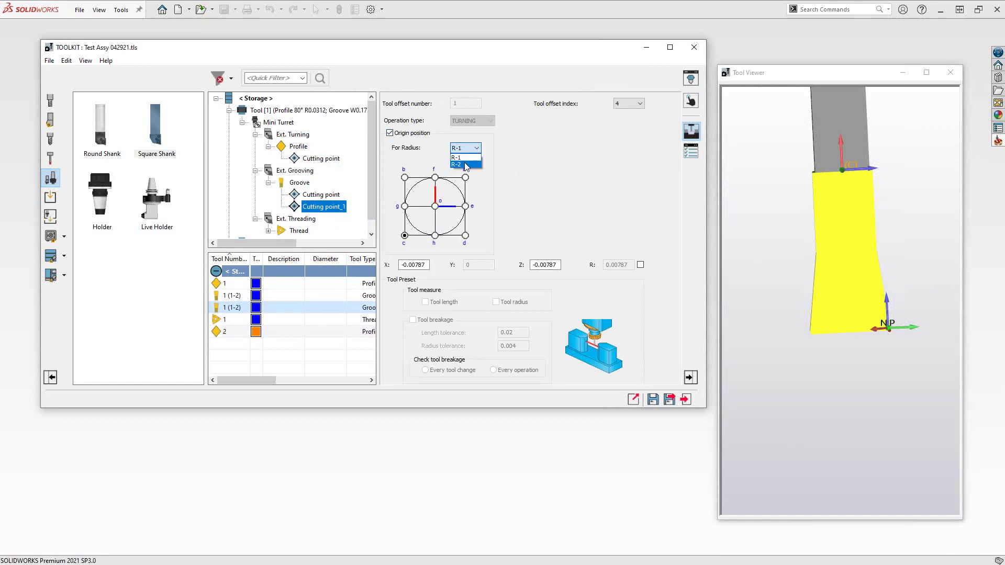
pyautogui.click(465, 165)
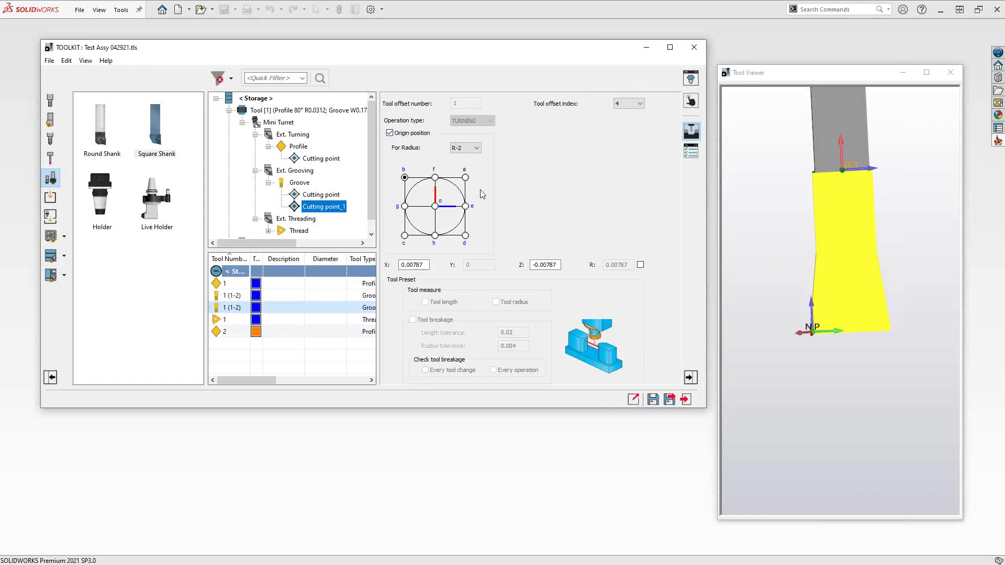
pyautogui.click(812, 344)
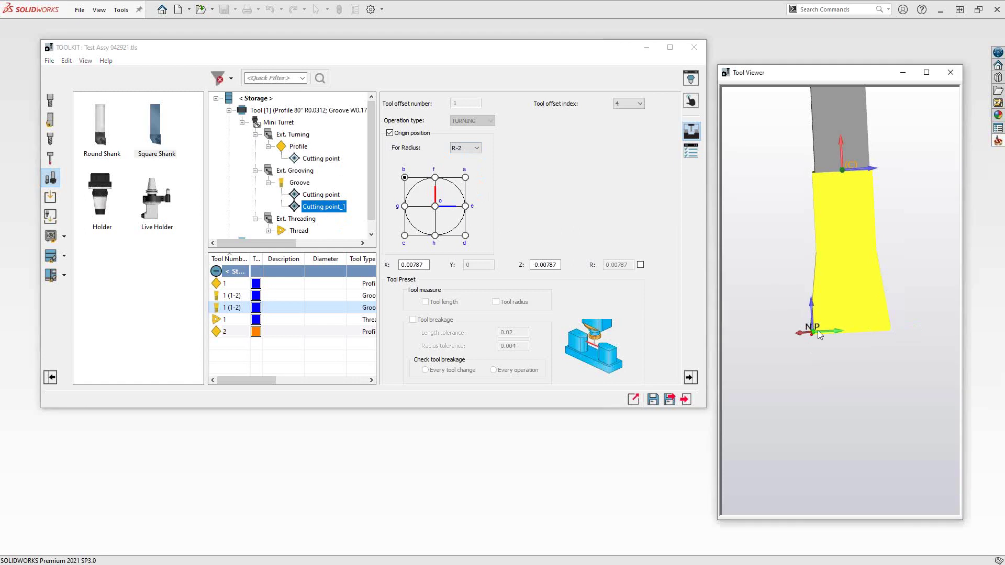
pyautogui.scroll(3, 817, 330)
pyautogui.moveTo(828, 319)
pyautogui.mouseDown(button='middle')
pyautogui.moveTo(834, 306)
pyautogui.moveTo(820, 294)
pyautogui.moveTo(845, 294)
pyautogui.moveTo(839, 316)
pyautogui.mouseUp(button='middle')
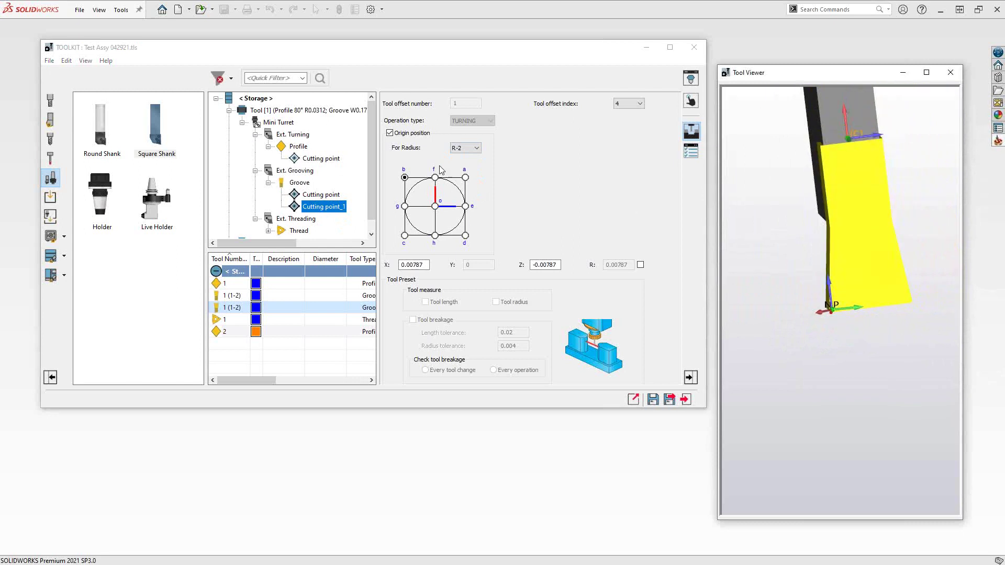
# Change the new cutting point's radius to R-1 and view it edge-on in the Tool Viewer
pyautogui.click(474, 148)
pyautogui.click(468, 157)
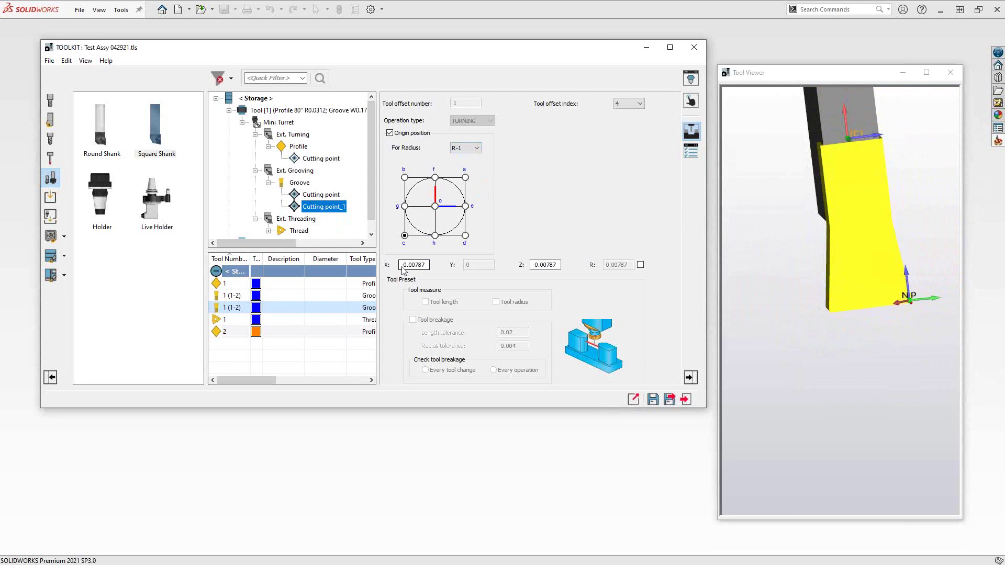
pyautogui.click(880, 298)
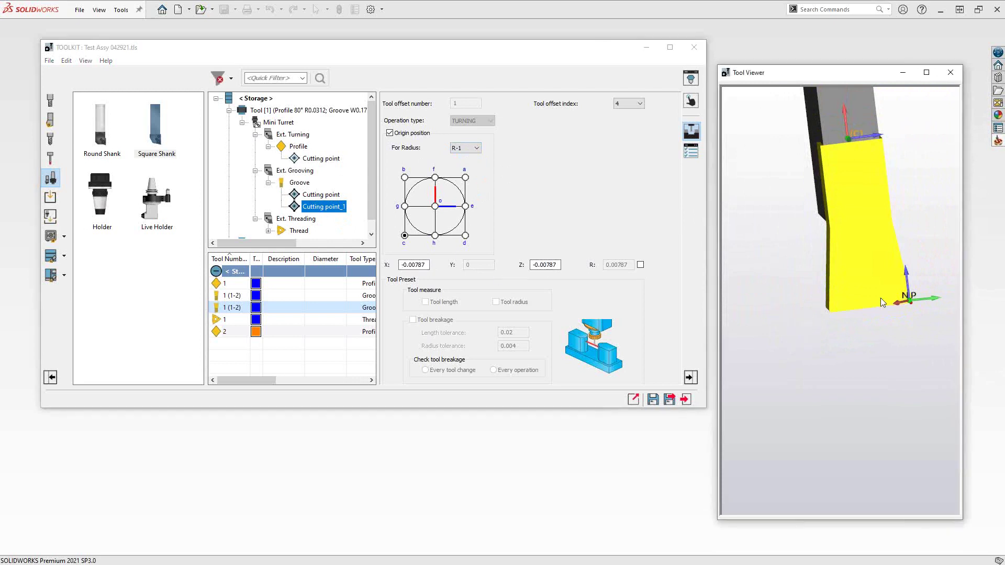
pyautogui.scroll(-6, 889, 299)
pyautogui.moveTo(872, 313); pyautogui.dragTo(752, 314, button='middle')
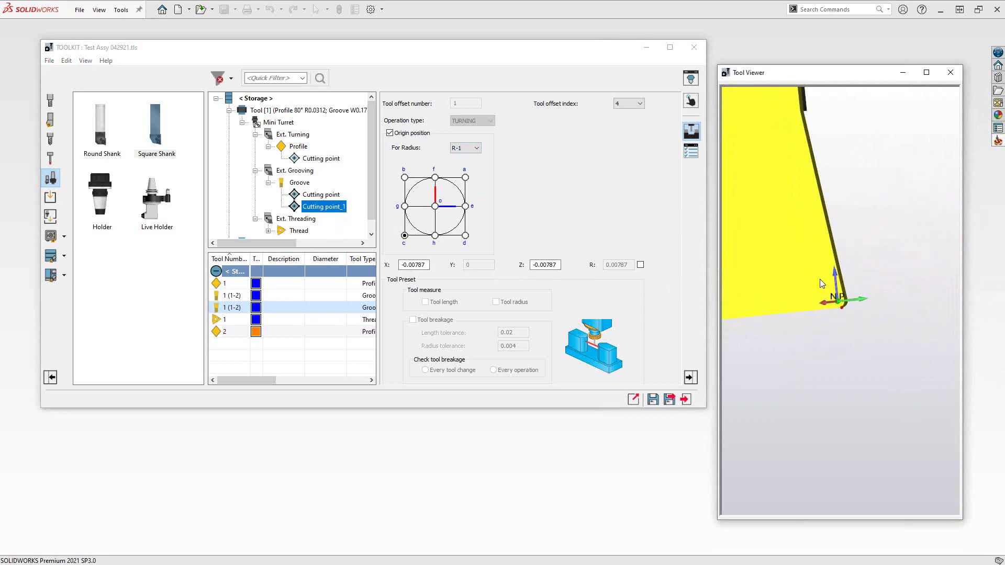